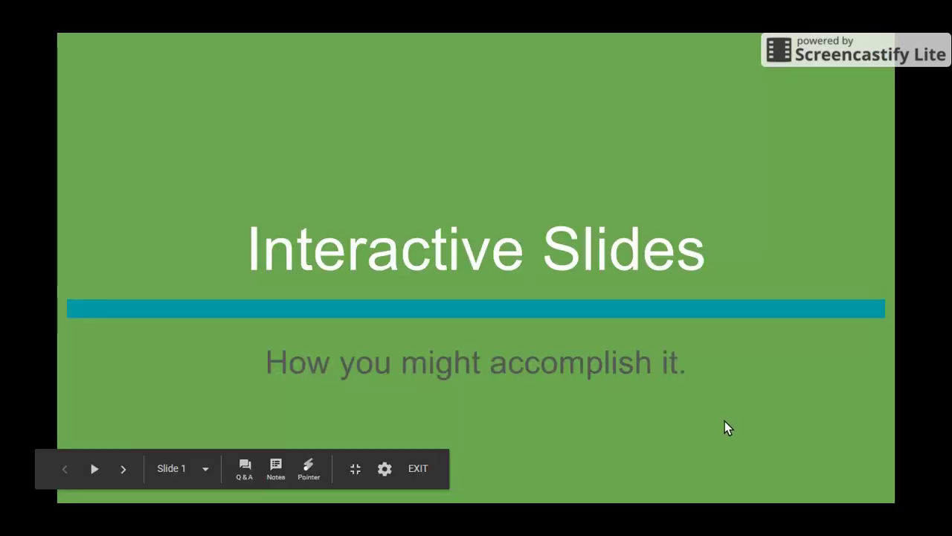
# Demo the slideshow links to the Cerebellum, Pons and olfactory bulb slides, then exit presenting
pyautogui.click(768, 476)
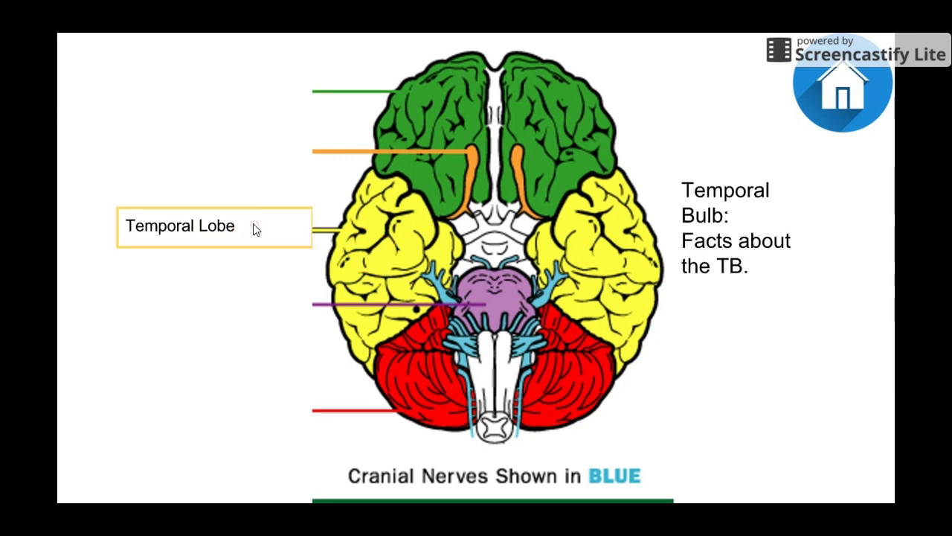
pyautogui.click(571, 384)
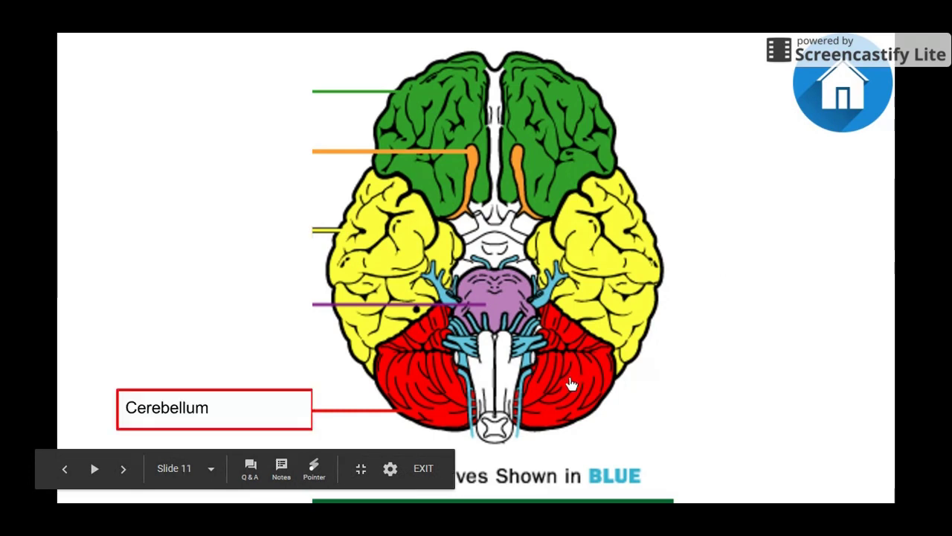
pyautogui.click(254, 415)
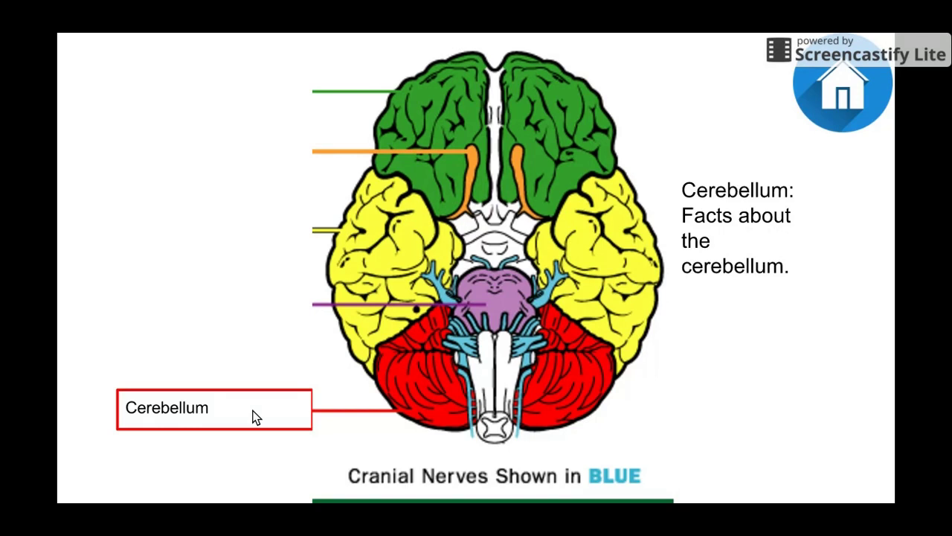
pyautogui.click(504, 299)
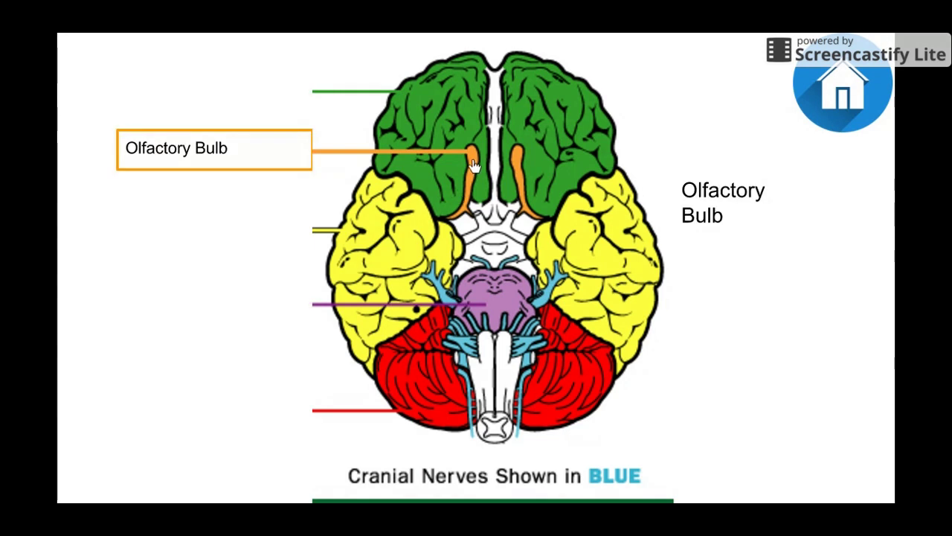
pyautogui.click(276, 151)
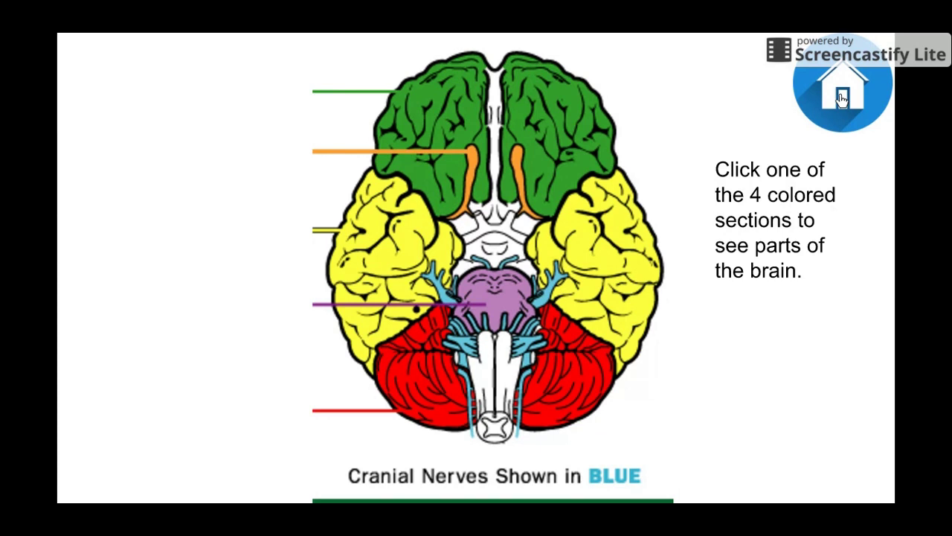
pyautogui.press('Escape')
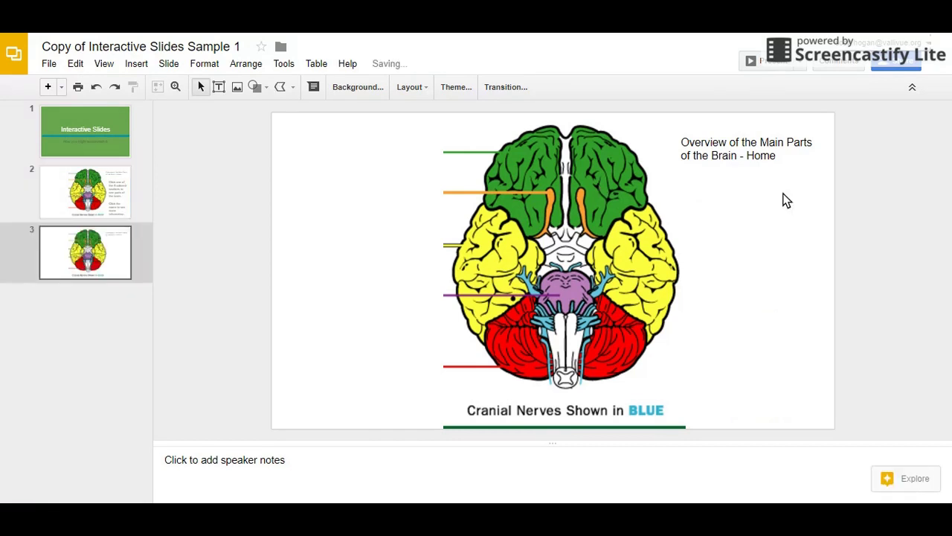
# Remove the empty instruction text box and the overview title text box from slide 3
pyautogui.click(802, 198)
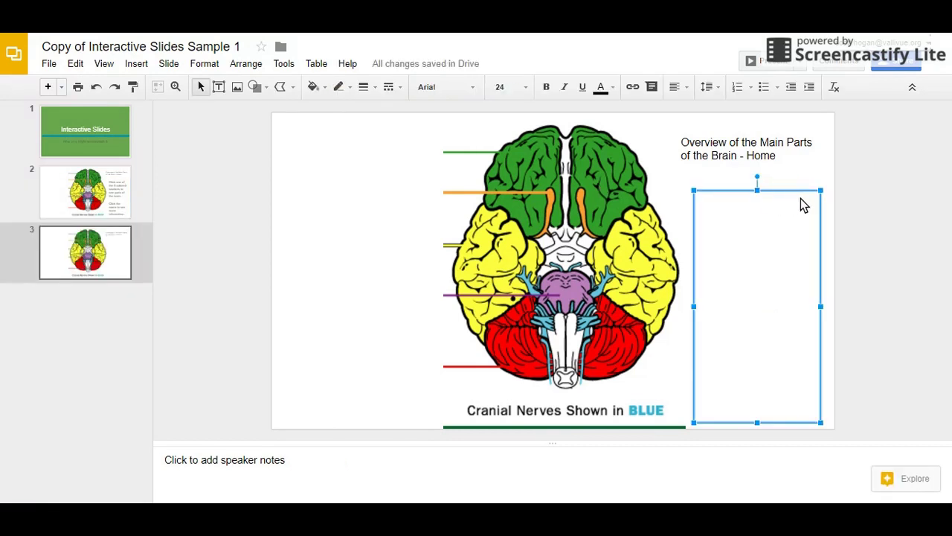
pyautogui.press('Delete')
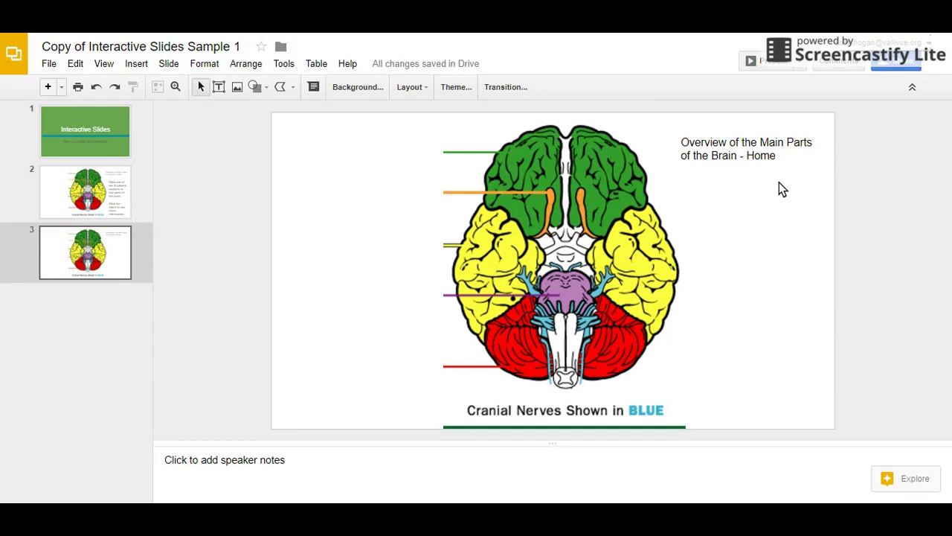
pyautogui.click(763, 155)
pyautogui.press('BackSpace')
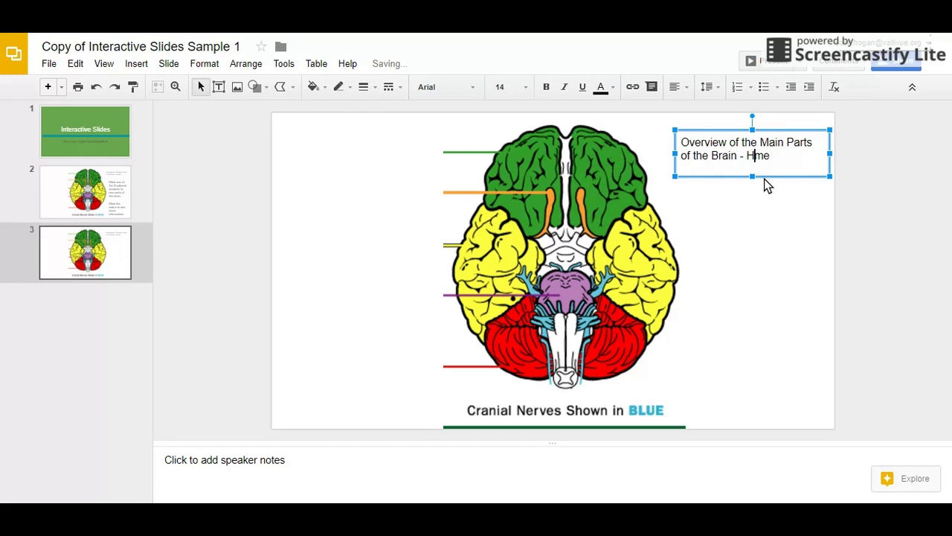
pyautogui.click(764, 183)
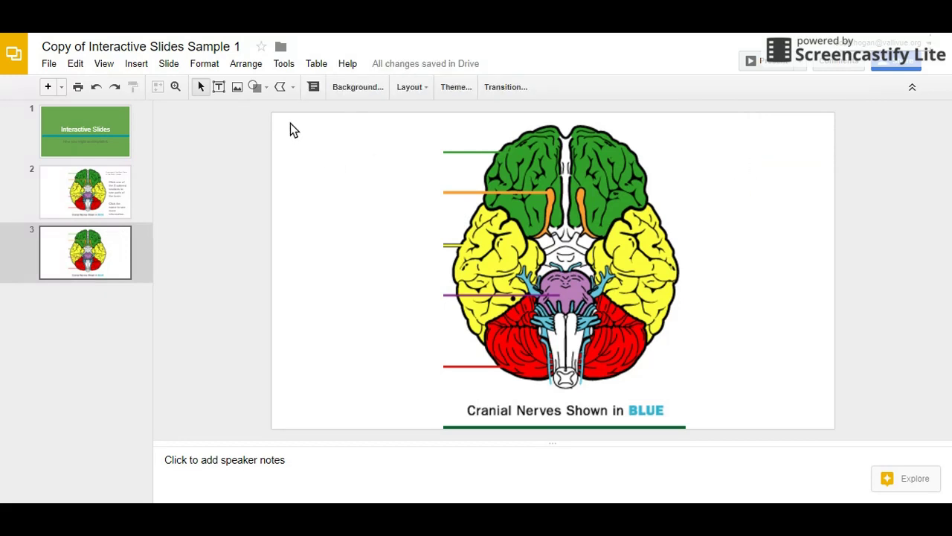
# Insert the blue round home icon found by a 'home button' clip-art image search
pyautogui.click(138, 65)
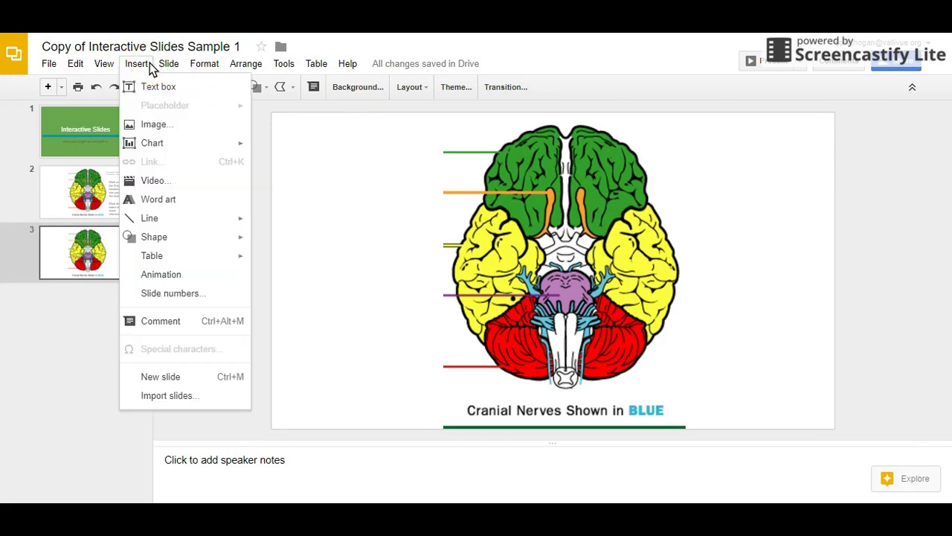
pyautogui.click(150, 124)
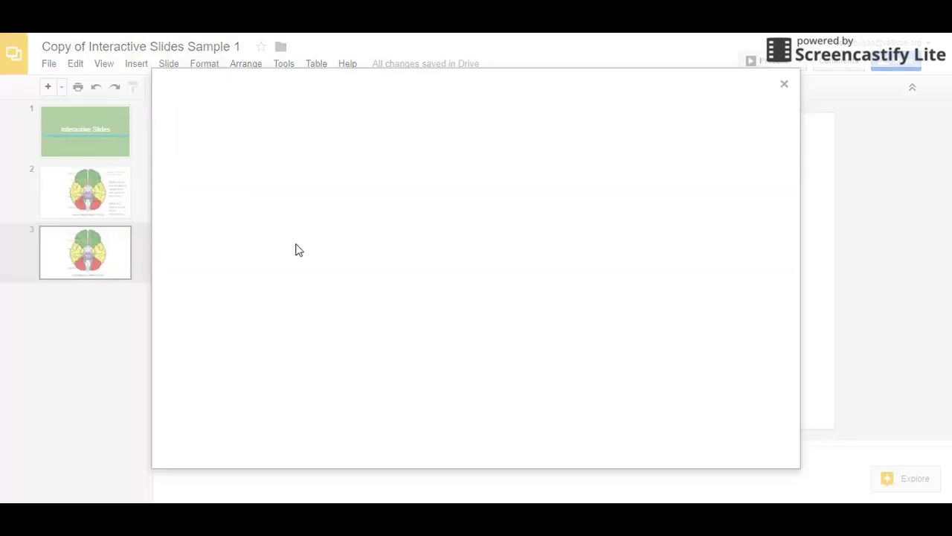
pyautogui.click(594, 127)
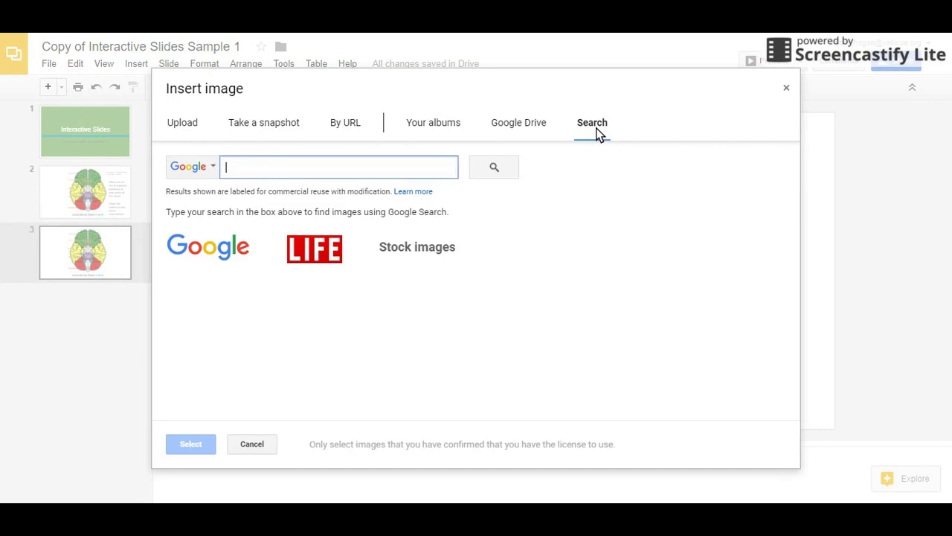
pyautogui.write('home button')
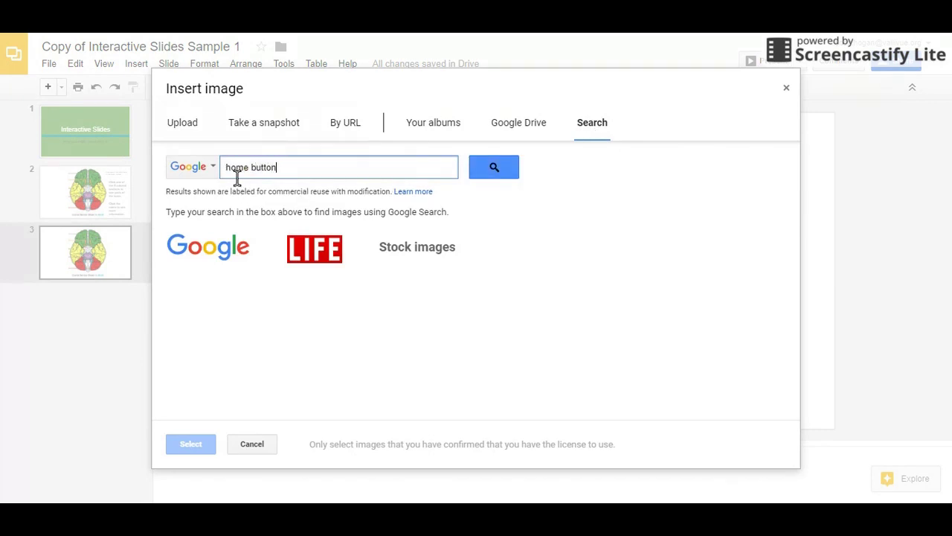
pyautogui.press('Return')
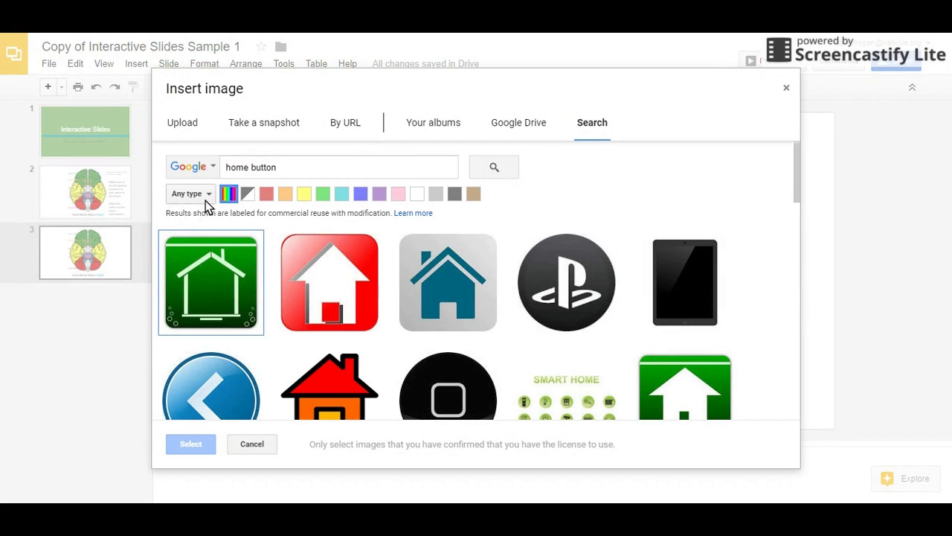
pyautogui.click(199, 198)
pyautogui.click(206, 292)
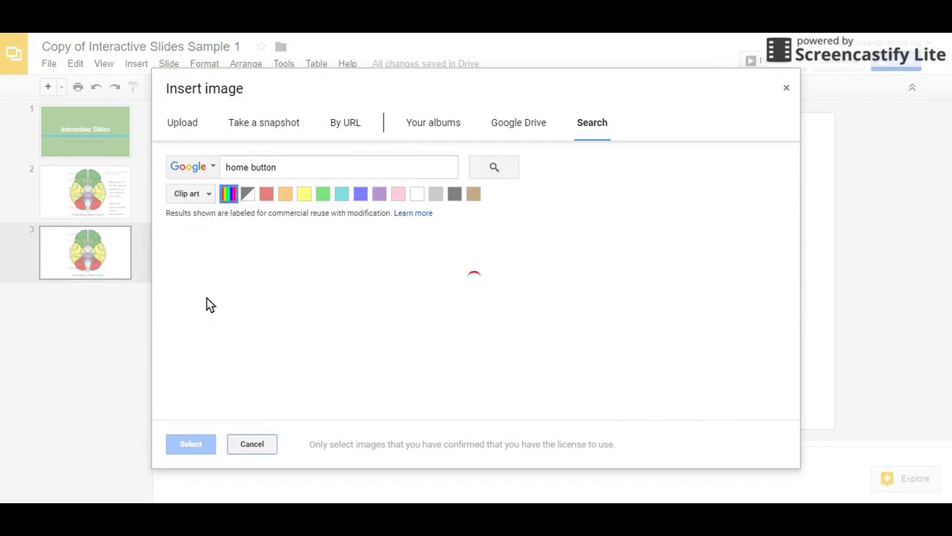
pyautogui.scroll(-2, 368, 305)
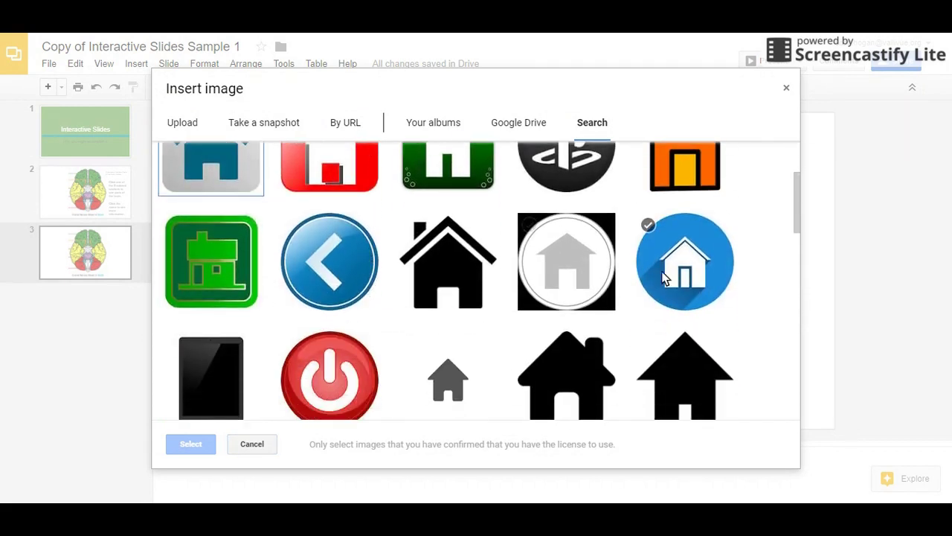
pyautogui.click(673, 270)
pyautogui.click(191, 444)
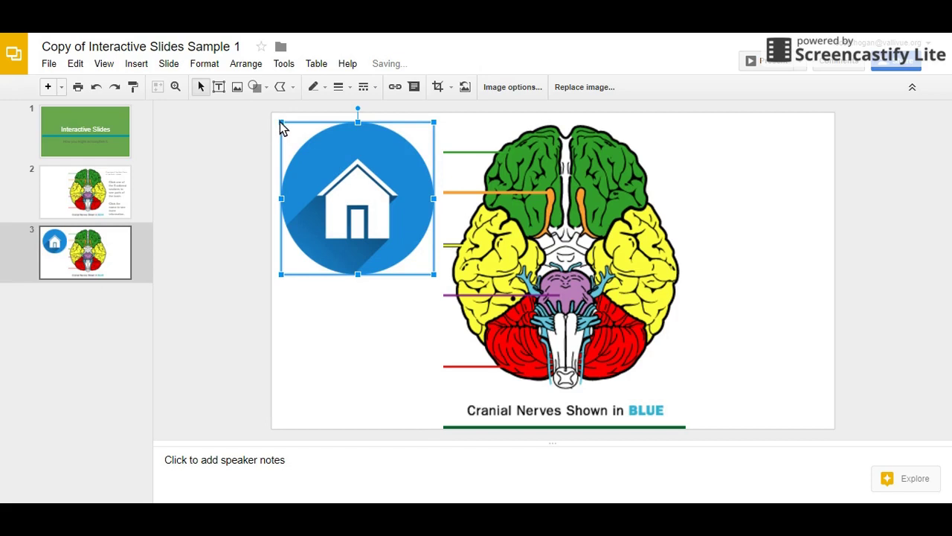
# Shrink the home icon, move it to the top-right corner, and link it to Slide 2
pyautogui.moveTo(282, 123); pyautogui.dragTo(405, 254)
pyautogui.moveTo(733, 173); pyautogui.dragTo(807, 151)
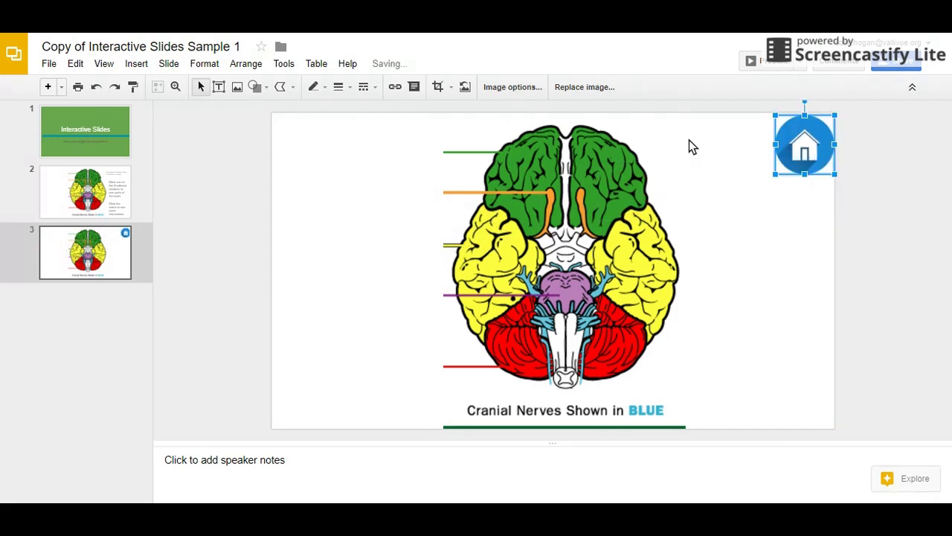
pyautogui.click(396, 89)
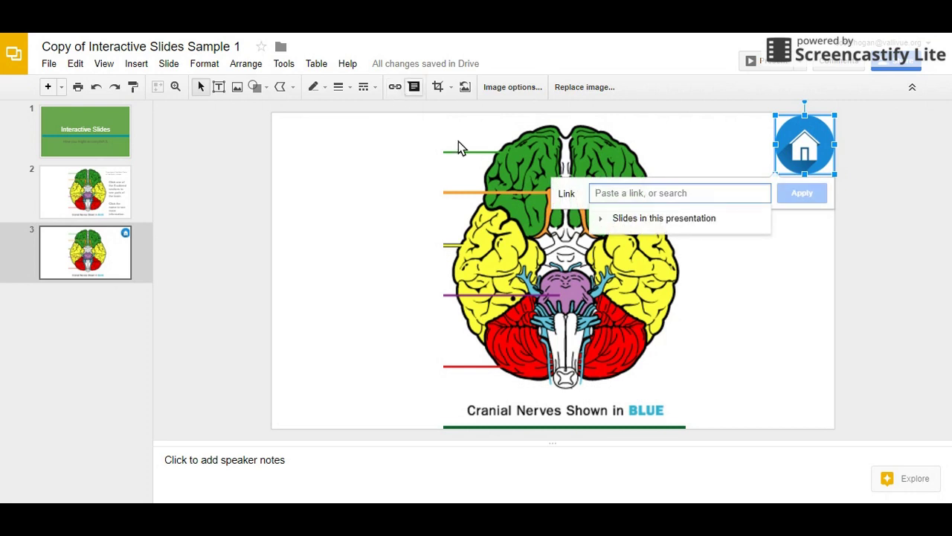
pyautogui.click(604, 219)
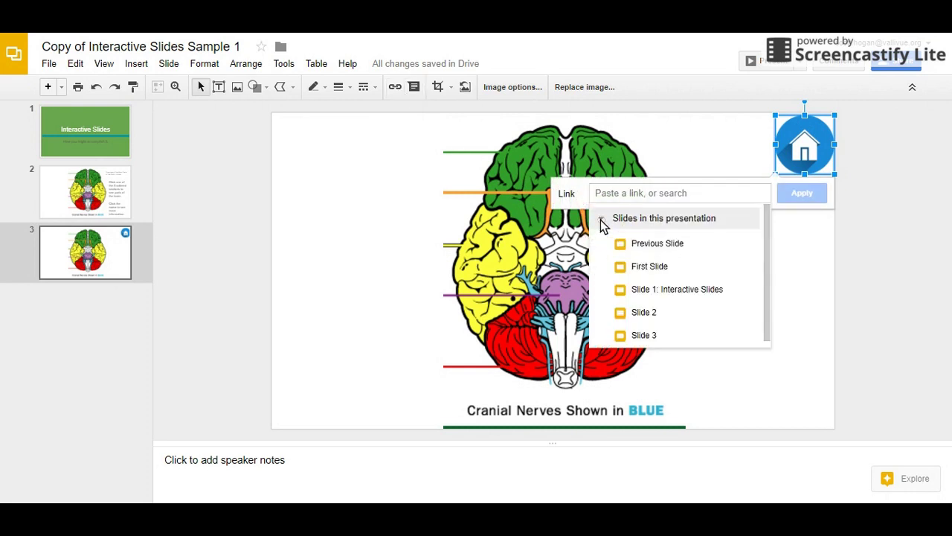
pyautogui.click(641, 311)
pyautogui.click(810, 198)
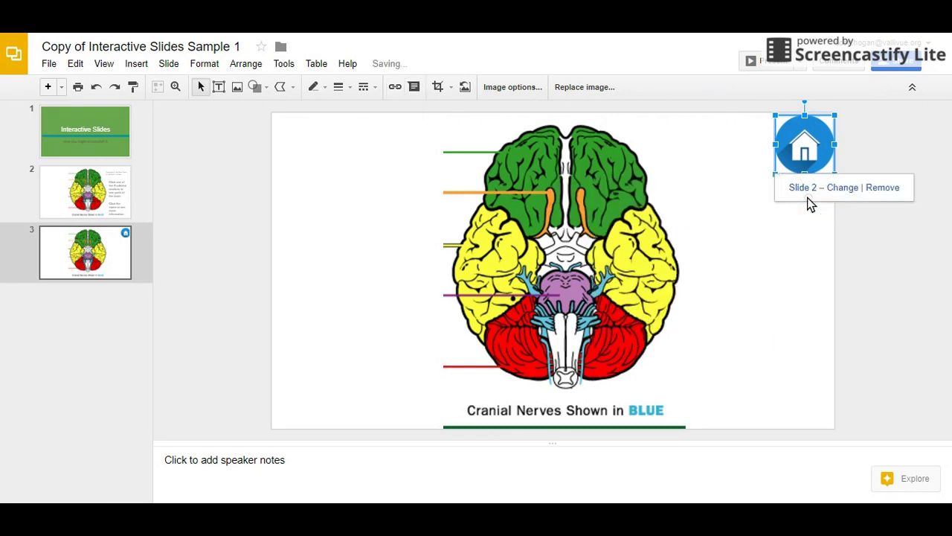
pyautogui.click(797, 273)
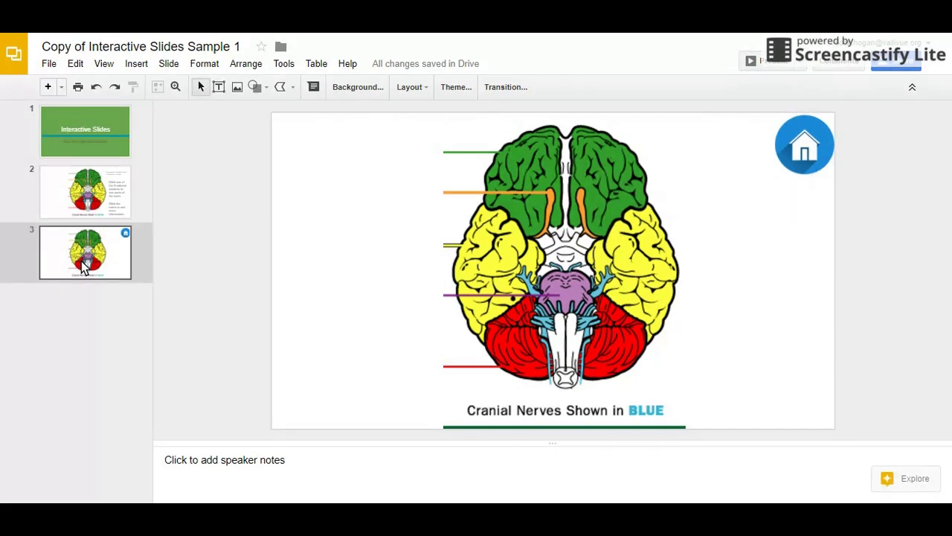
# Copy slide 3 and paste duplicates to fill slides 4 through 12, then return to slide 2
pyautogui.rightClick(84, 266)
pyautogui.click(108, 216)
pyautogui.hotkey('ctrl', 'v')
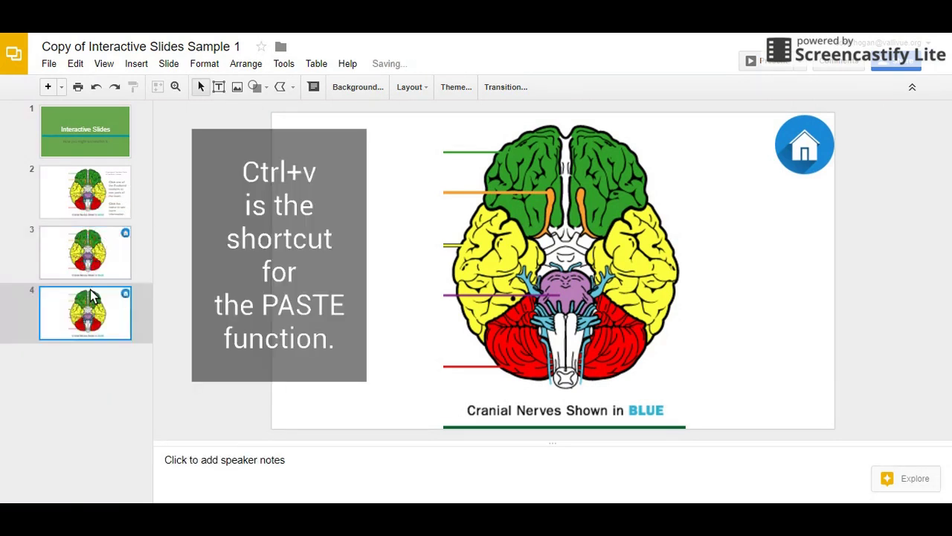
pyautogui.hotkey('ctrl', 'v')
pyautogui.hotkey('ctrl', 'v')
pyautogui.hotkey('ctrl', 'v')
pyautogui.hotkey('ctrl', 'v')
pyautogui.hotkey('ctrl', 'v')
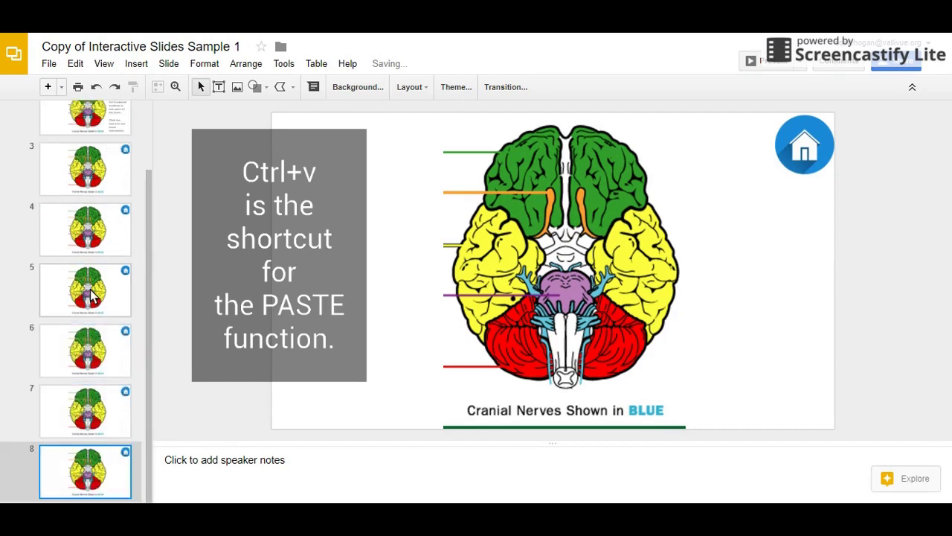
pyautogui.hotkey('ctrl', 'v')
pyautogui.hotkey('ctrl', 'v')
pyautogui.hotkey('ctrl', 'v')
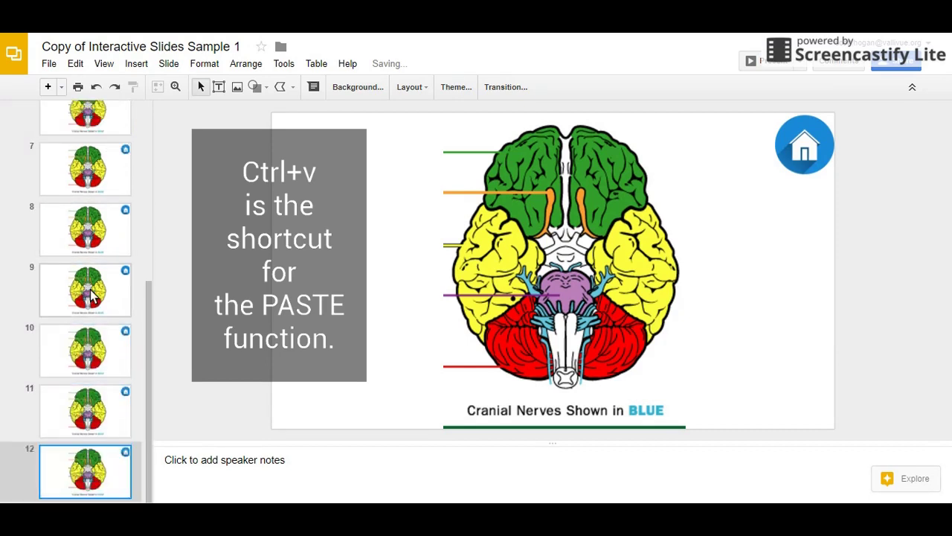
pyautogui.scroll(10, 90, 296)
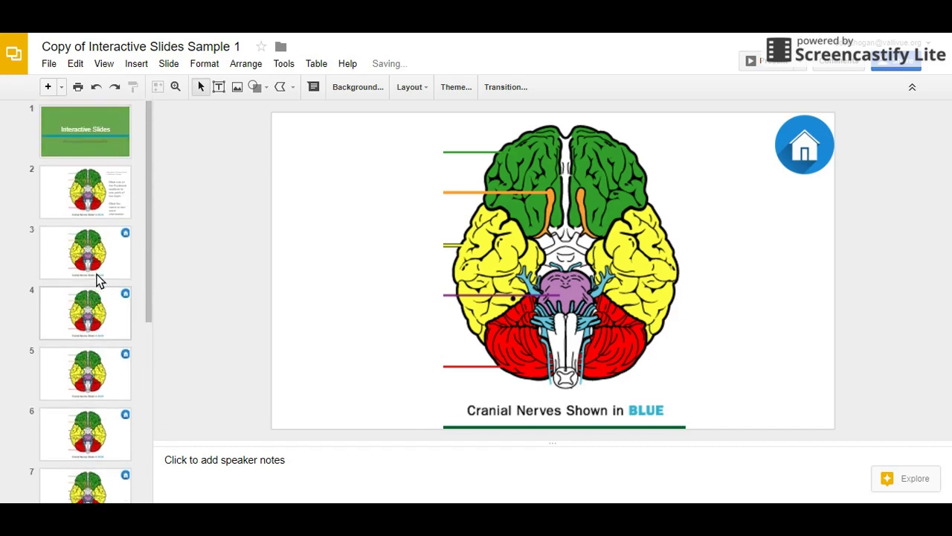
pyautogui.click(88, 203)
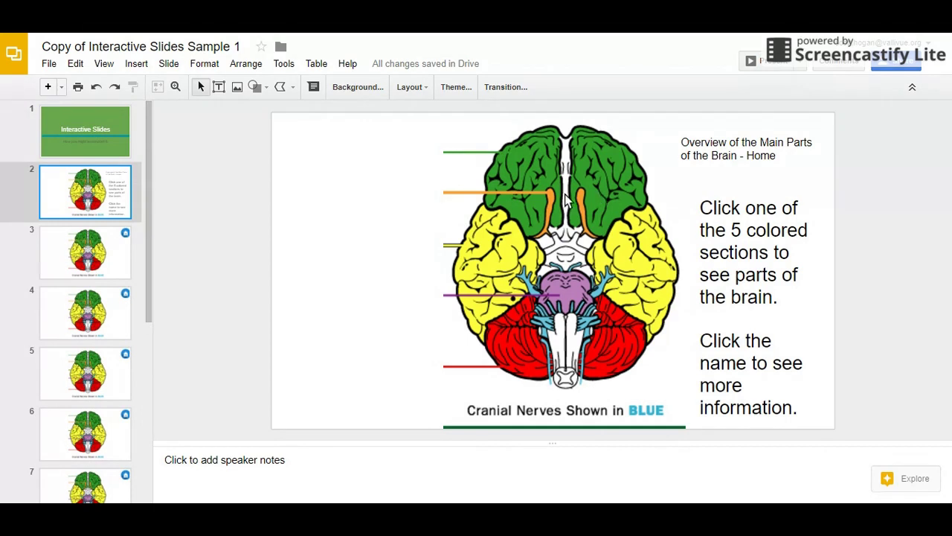
# Trace a polyline shape around the green lobes of the brain diagram on slide 2
pyautogui.click(293, 87)
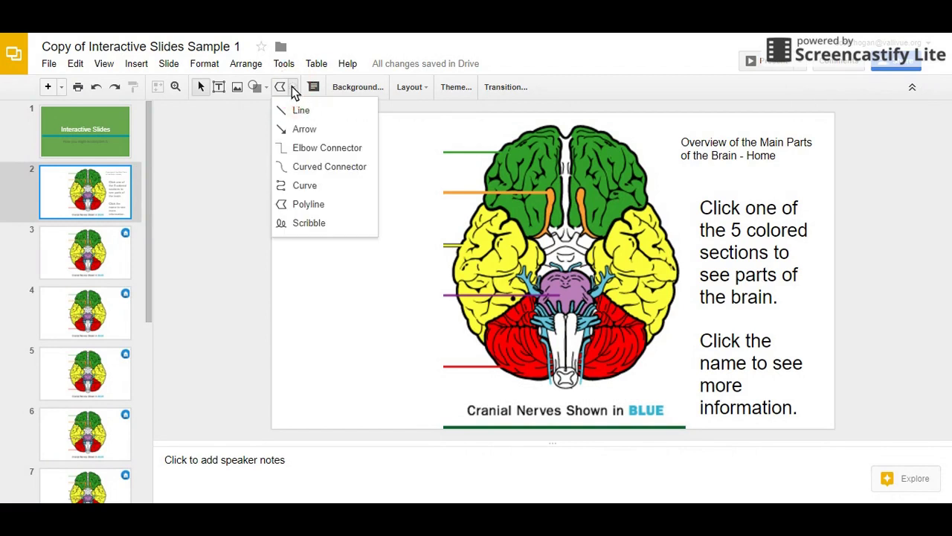
pyautogui.click(301, 206)
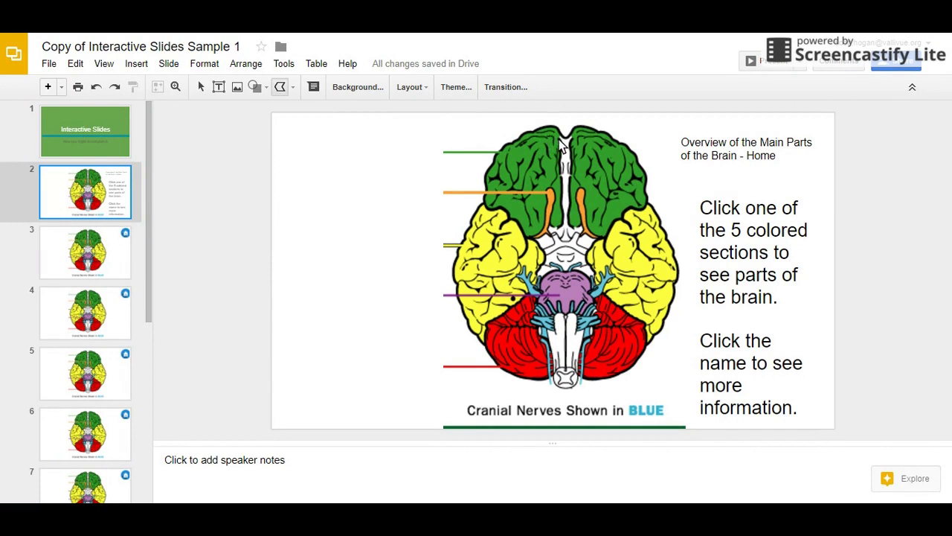
pyautogui.click(516, 145)
pyautogui.click(601, 227)
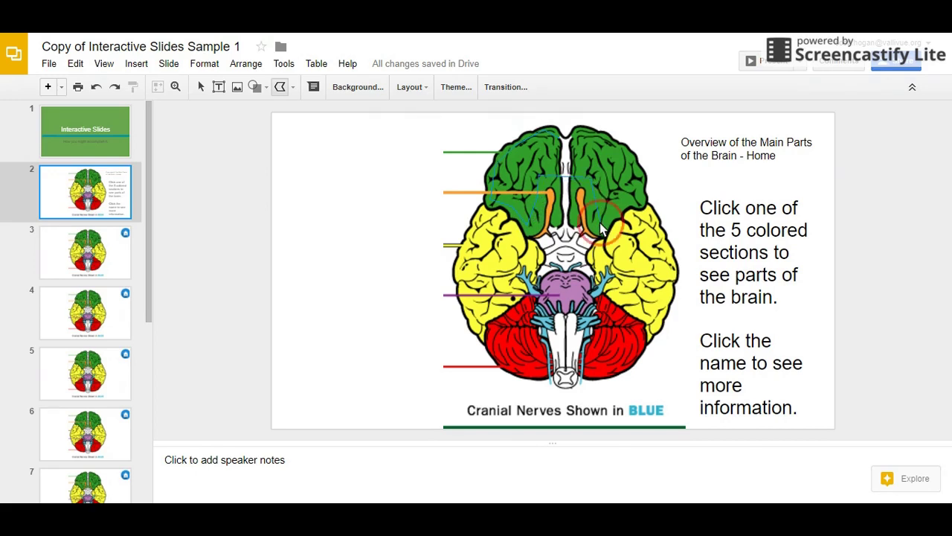
pyautogui.click(631, 198)
pyautogui.click(587, 136)
pyautogui.click(578, 142)
pyautogui.doubleClick(564, 149)
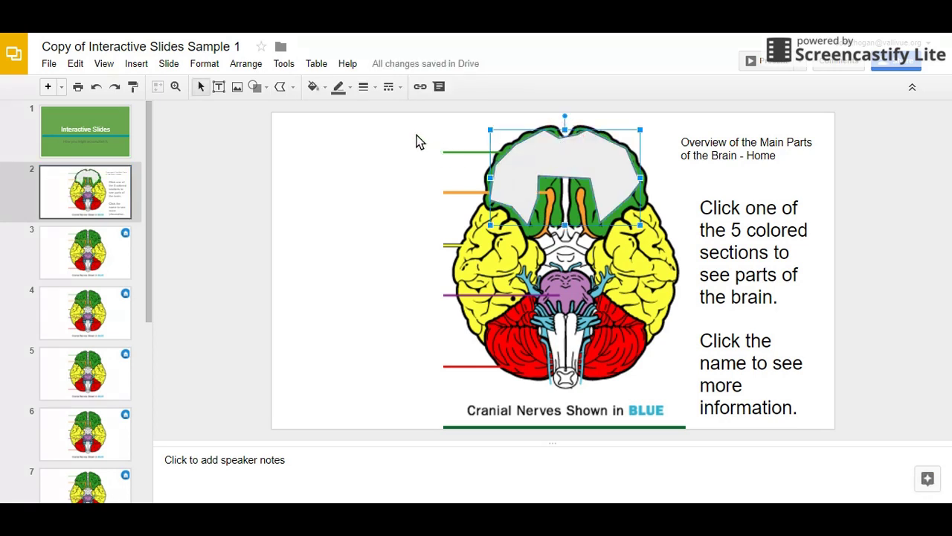
# Make the green-lobe shape's fill and outline colours transparent
pyautogui.click(318, 87)
pyautogui.click(343, 139)
pyautogui.click(342, 92)
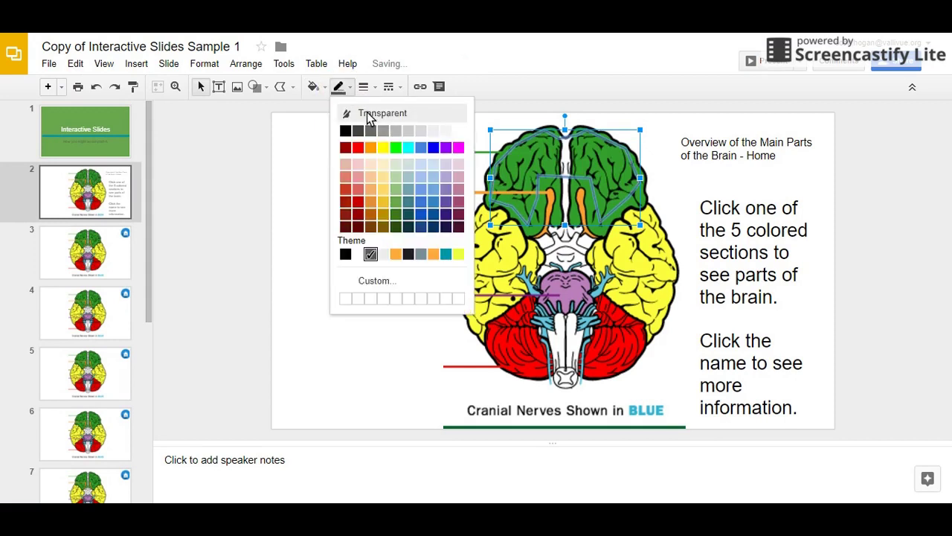
pyautogui.click(369, 117)
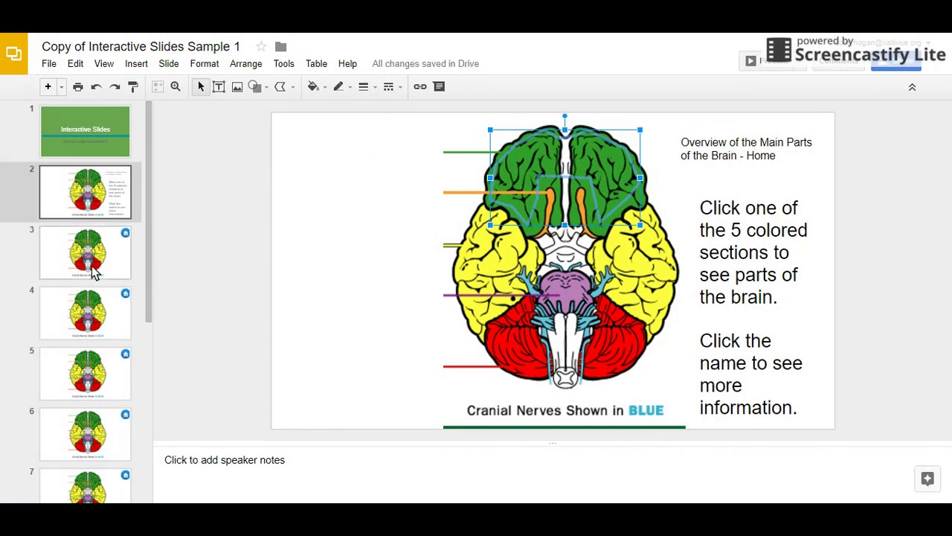
# Link the invisible green-lobe shape to Slide 3 of this presentation
pyautogui.click(421, 87)
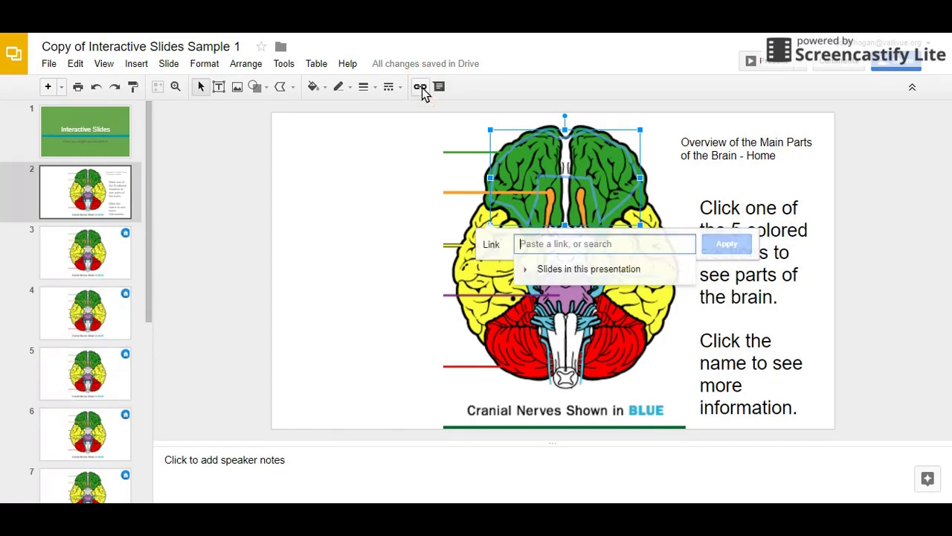
pyautogui.click(530, 271)
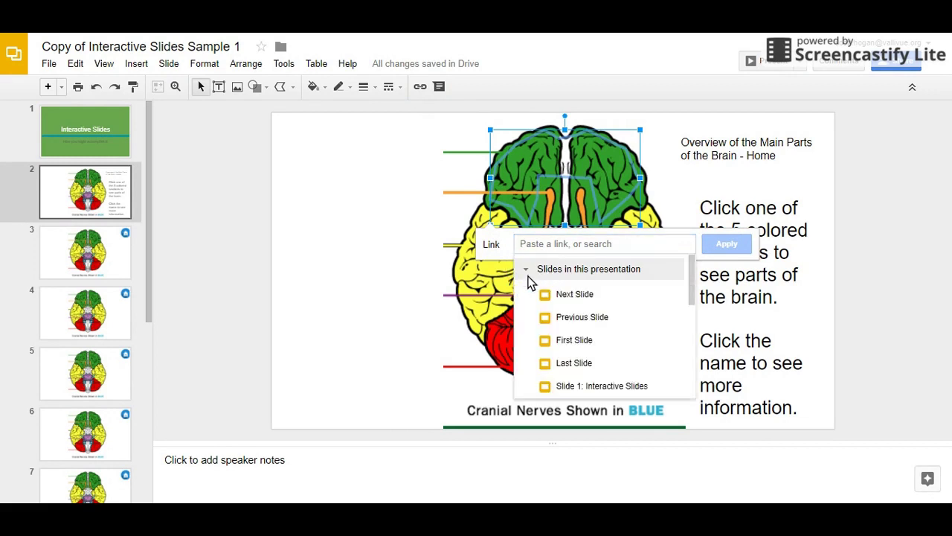
pyautogui.scroll(-2, 535, 297)
pyautogui.click(568, 293)
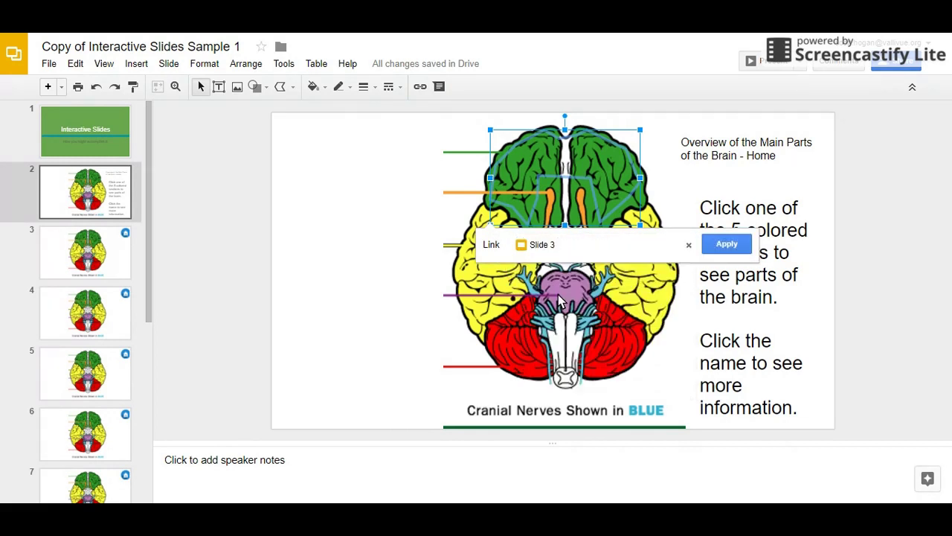
pyautogui.click(727, 248)
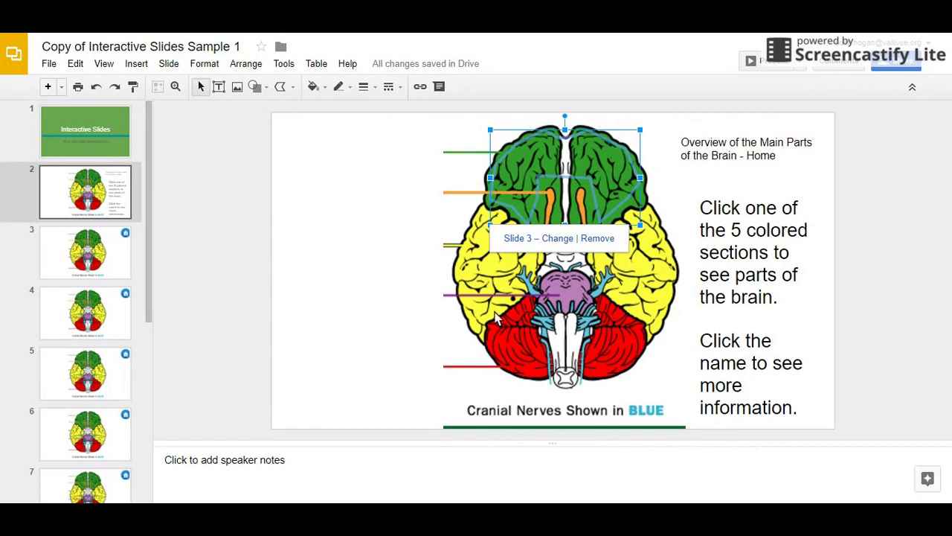
# Trace a freeform shape over the left yellow lobe with transparent fill and outline
pyautogui.click(459, 265)
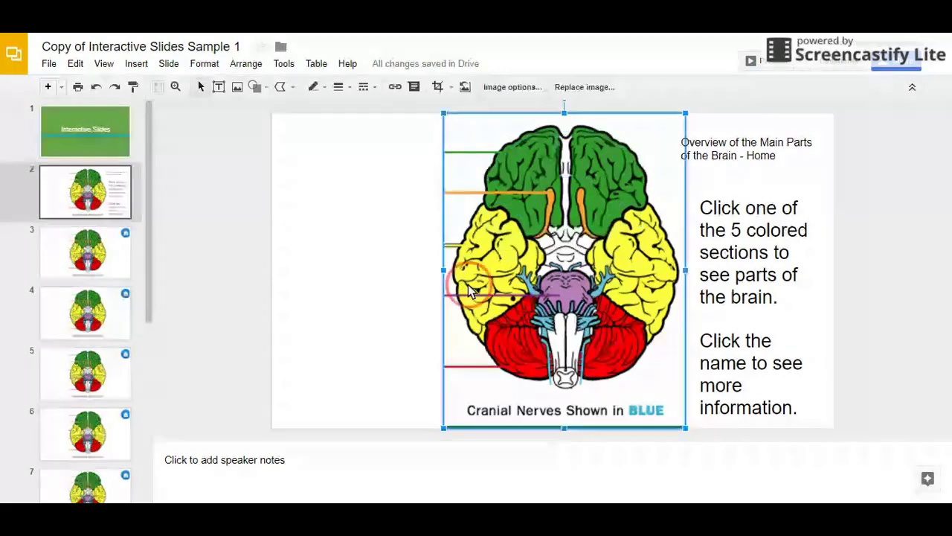
pyautogui.click(394, 230)
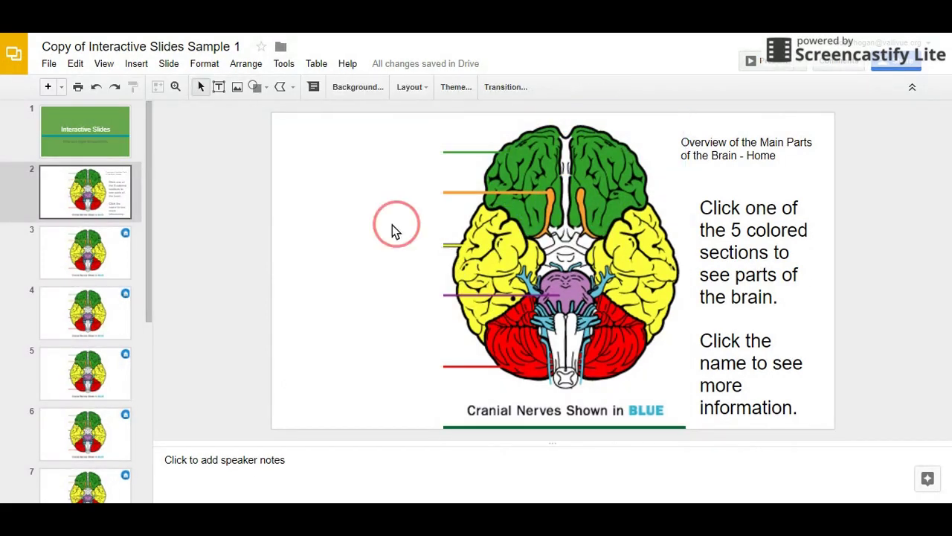
pyautogui.click(280, 87)
pyautogui.moveTo(481, 213)
pyautogui.mouseDown()
pyautogui.moveTo(461, 281)
pyautogui.moveTo(465, 311)
pyautogui.moveTo(476, 328)
pyautogui.moveTo(509, 296)
pyautogui.mouseUp()
pyautogui.click(509, 263)
pyautogui.click(531, 263)
pyautogui.click(532, 249)
pyautogui.click(484, 217)
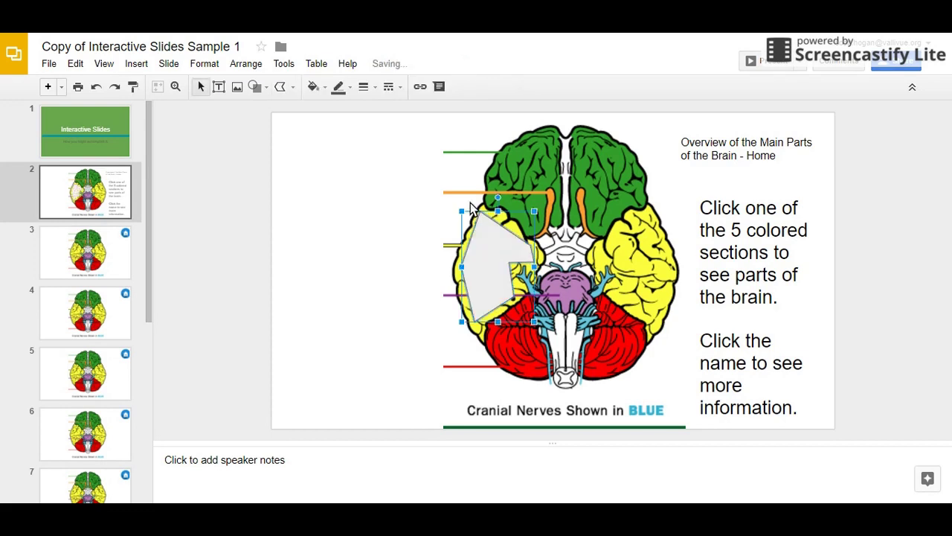
pyautogui.click(313, 86)
pyautogui.click(329, 139)
pyautogui.click(338, 86)
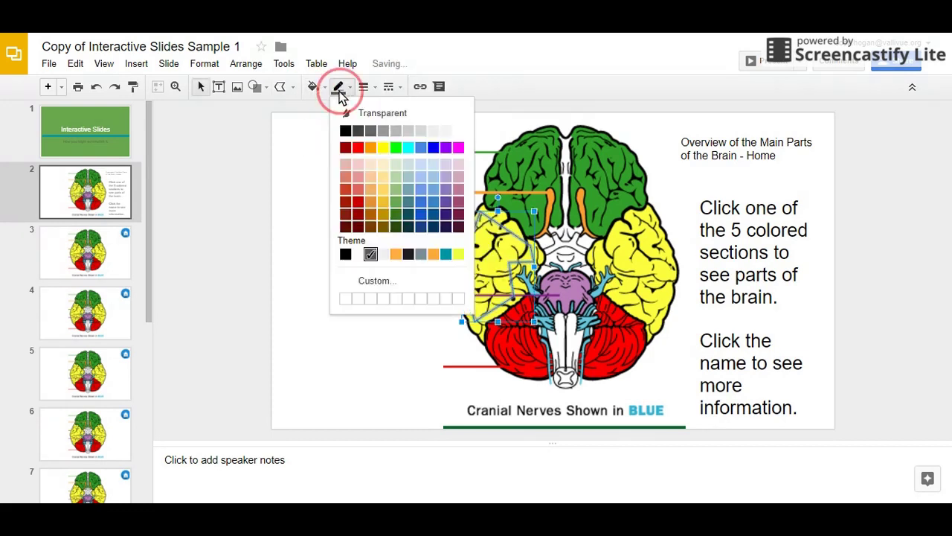
pyautogui.click(383, 190)
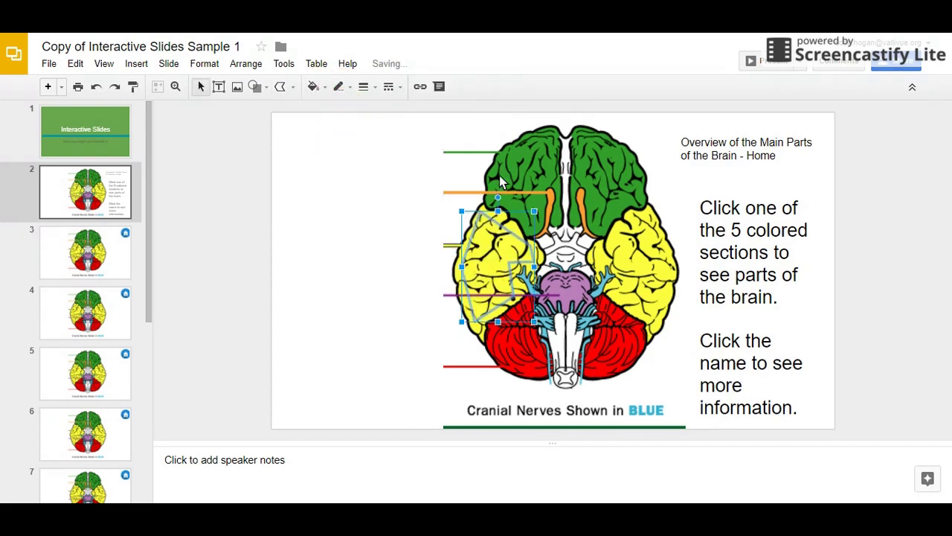
# Trace a freeform shape over the right yellow lobe, also with transparent fill and outline
pyautogui.click(281, 88)
pyautogui.click(644, 214)
pyautogui.click(604, 254)
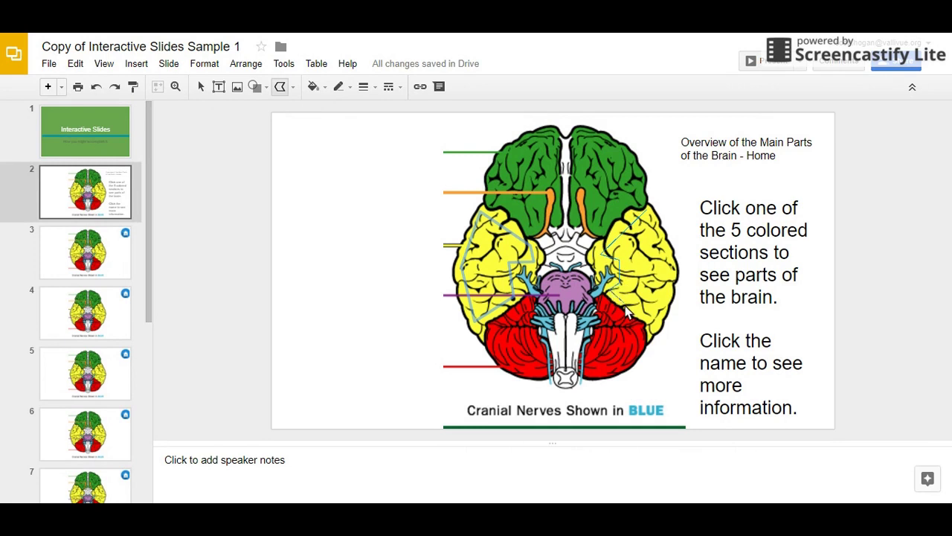
pyautogui.click(654, 321)
pyautogui.click(674, 266)
pyautogui.click(649, 214)
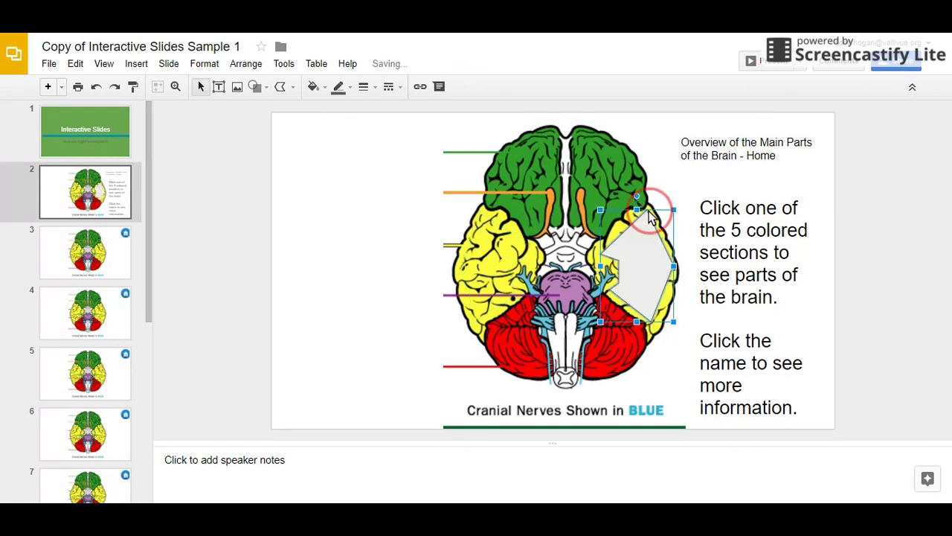
pyautogui.click(313, 86)
pyautogui.click(339, 142)
pyautogui.click(339, 86)
pyautogui.click(354, 113)
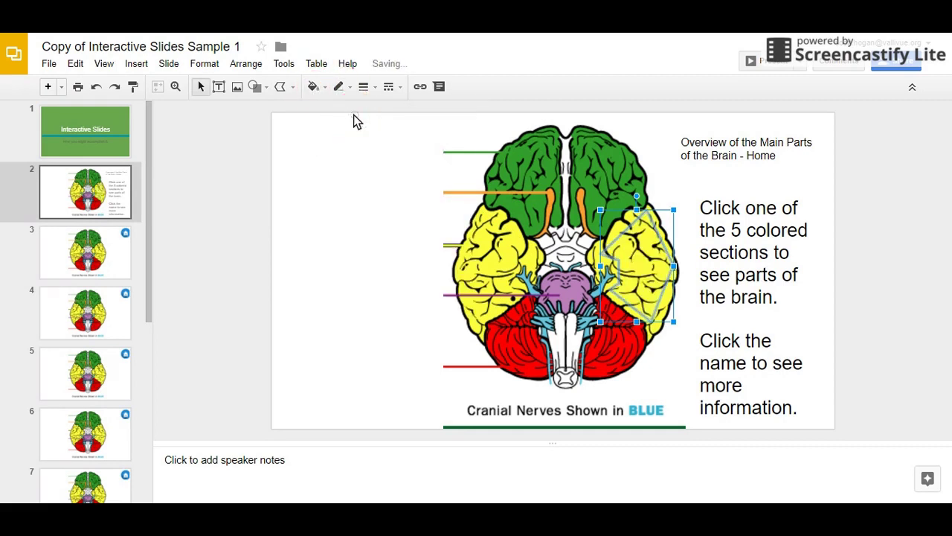
pyautogui.click(494, 253)
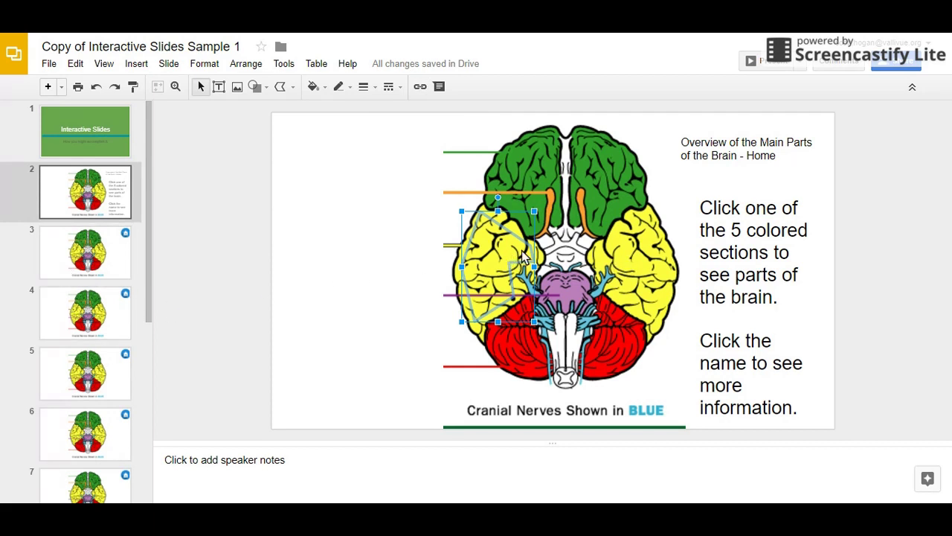
# Link the invisible left yellow-lobe shape to Slide 5
pyautogui.click(420, 87)
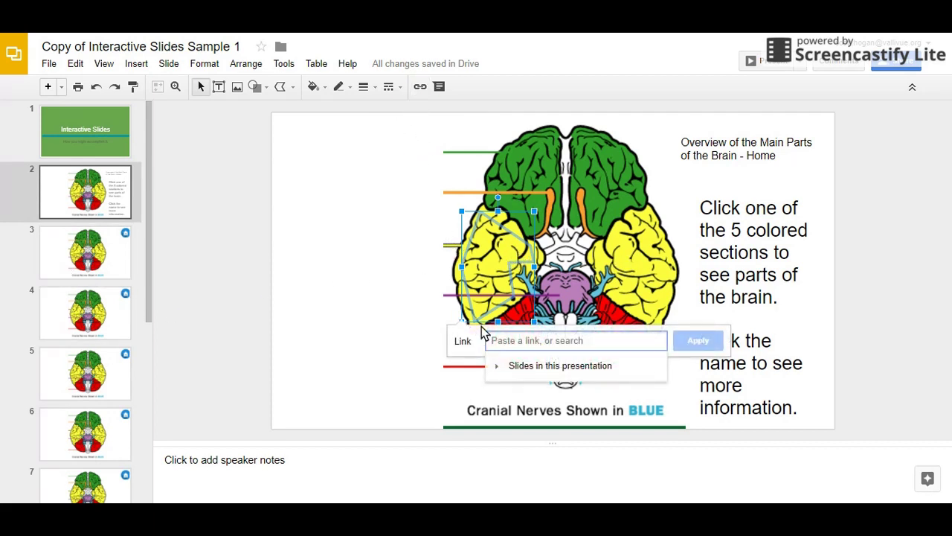
pyautogui.click(497, 365)
pyautogui.scroll(-3, 542, 414)
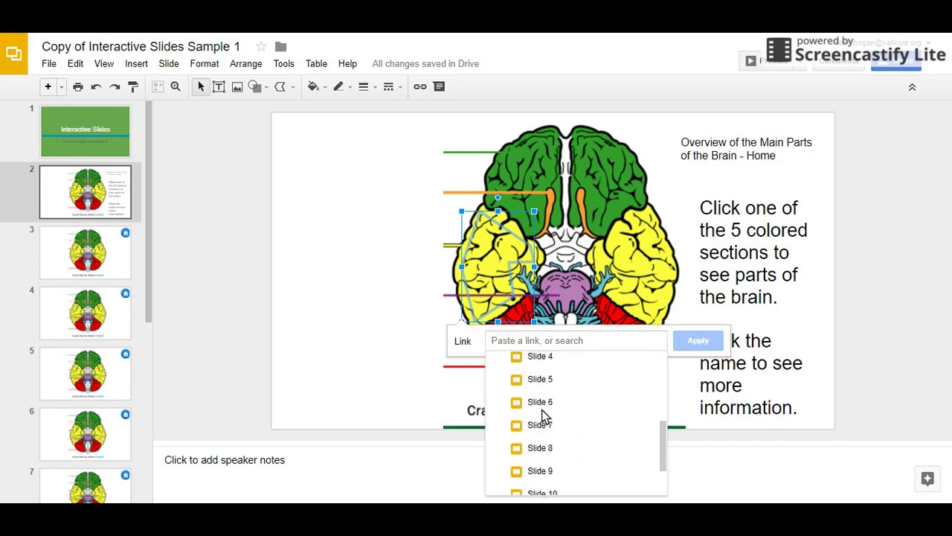
pyautogui.click(535, 366)
pyautogui.press('Return')
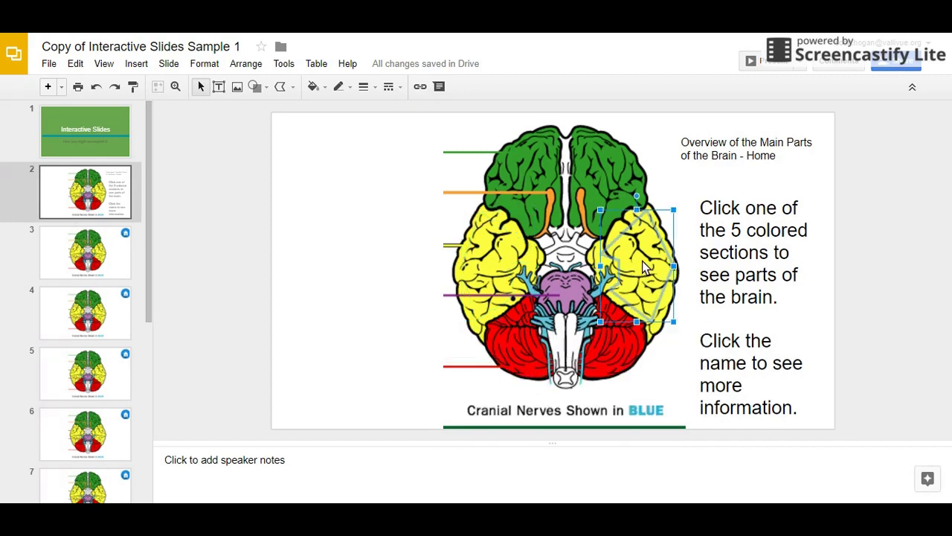
pyautogui.click(421, 88)
pyautogui.click(497, 371)
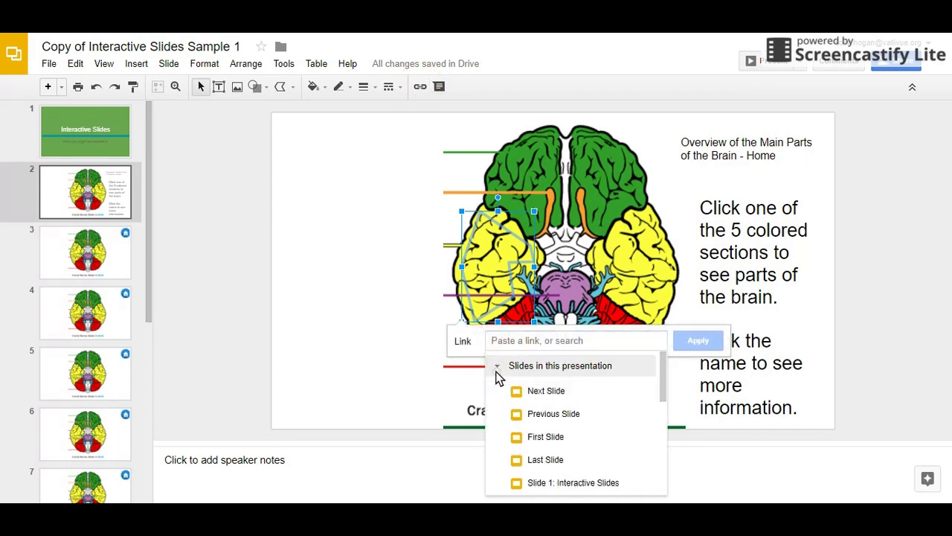
pyautogui.scroll(-3, 519, 420)
pyautogui.click(524, 434)
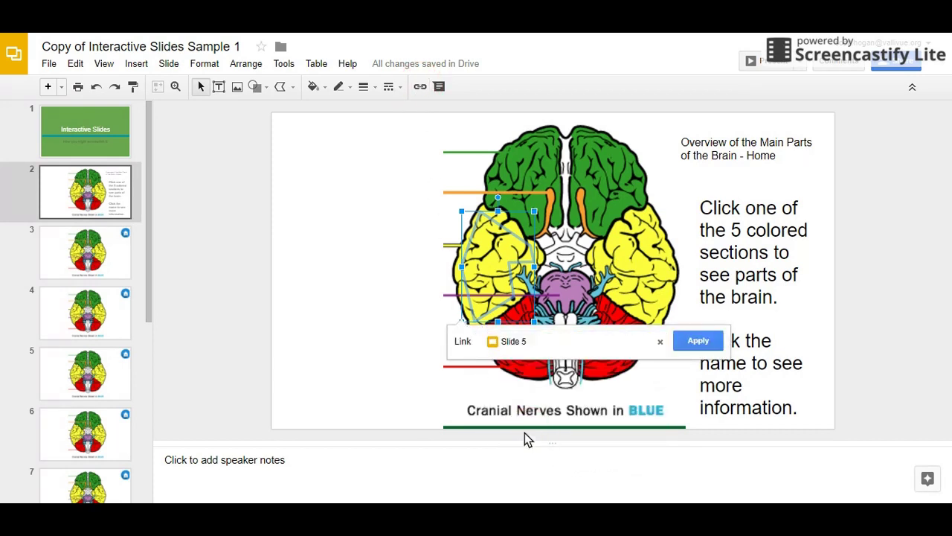
pyautogui.click(681, 340)
# Link the invisible right yellow-lobe shape to Slide 5 as well
pyautogui.click(640, 282)
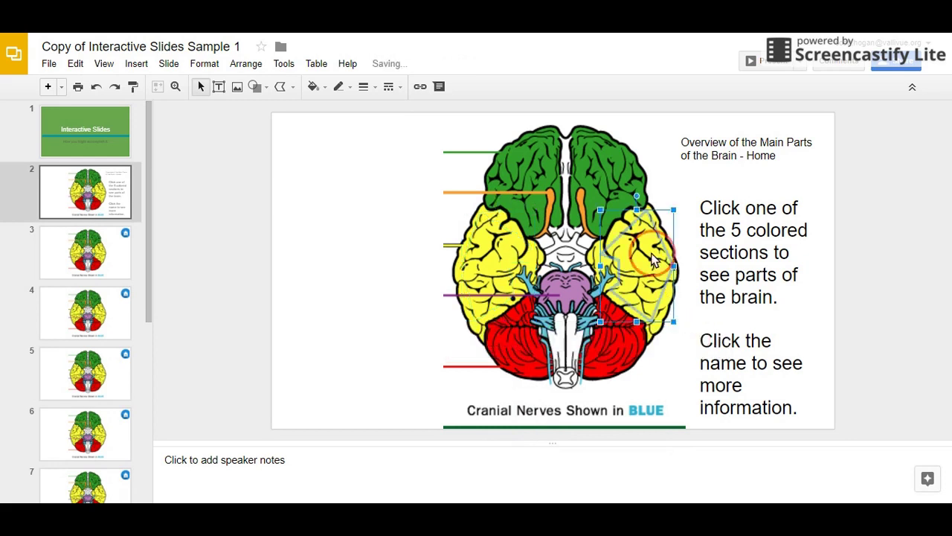
pyautogui.click(418, 90)
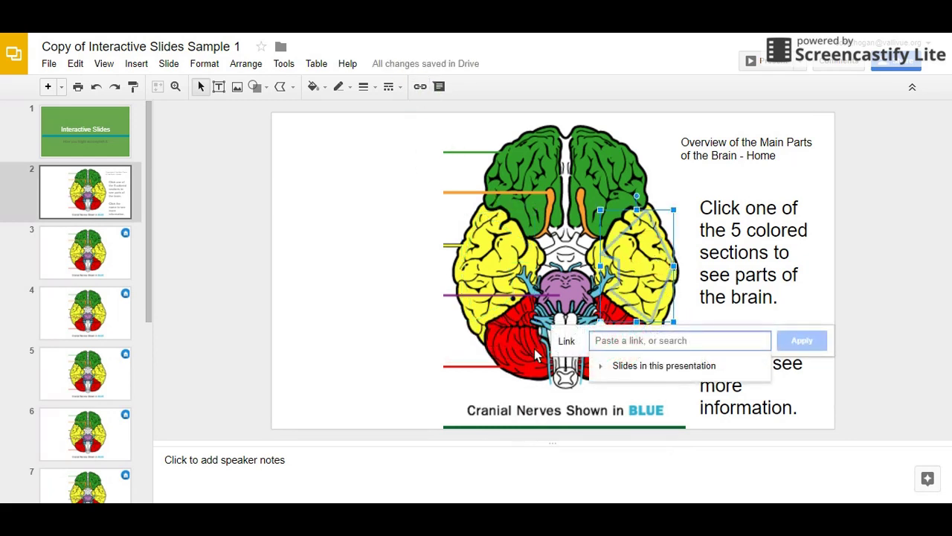
pyautogui.click(604, 367)
pyautogui.scroll(-5, 648, 402)
pyautogui.click(649, 376)
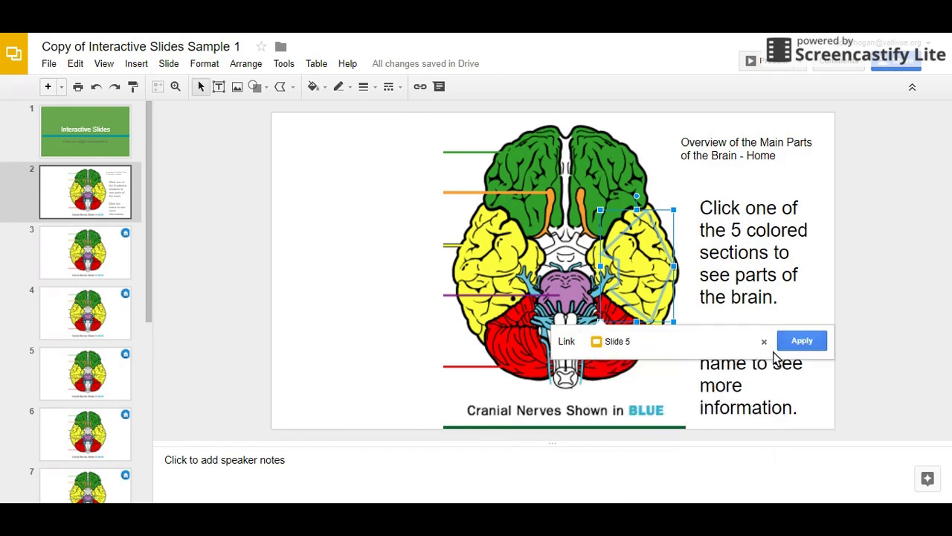
pyautogui.click(797, 341)
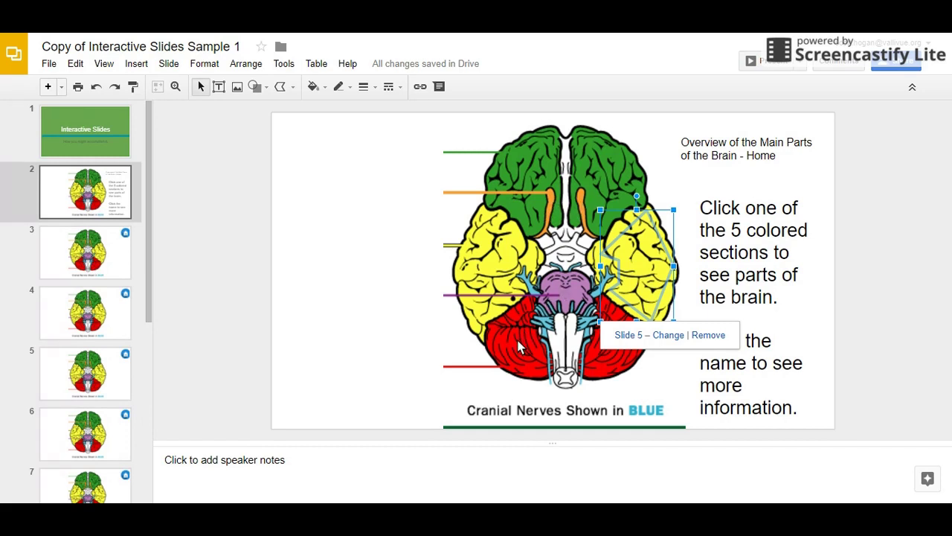
pyautogui.click(297, 380)
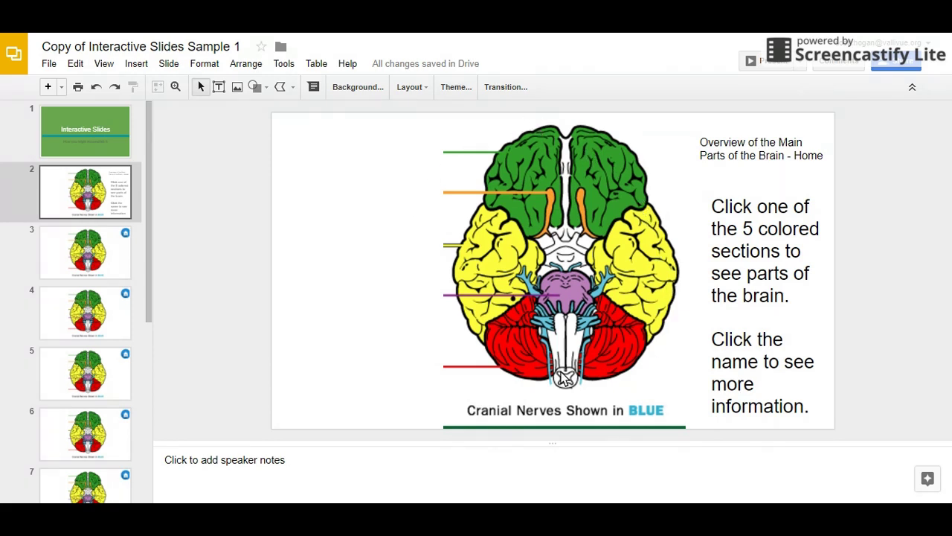
# Check the green, yellow, purple and red region shapes, then box-select the whole brain diagram with its shapes
pyautogui.click(532, 155)
pyautogui.click(480, 281)
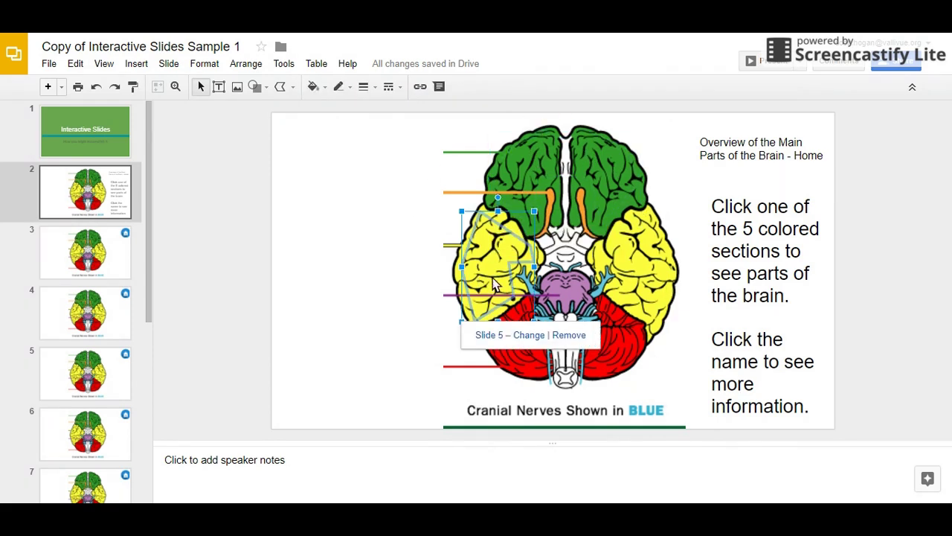
pyautogui.click(653, 263)
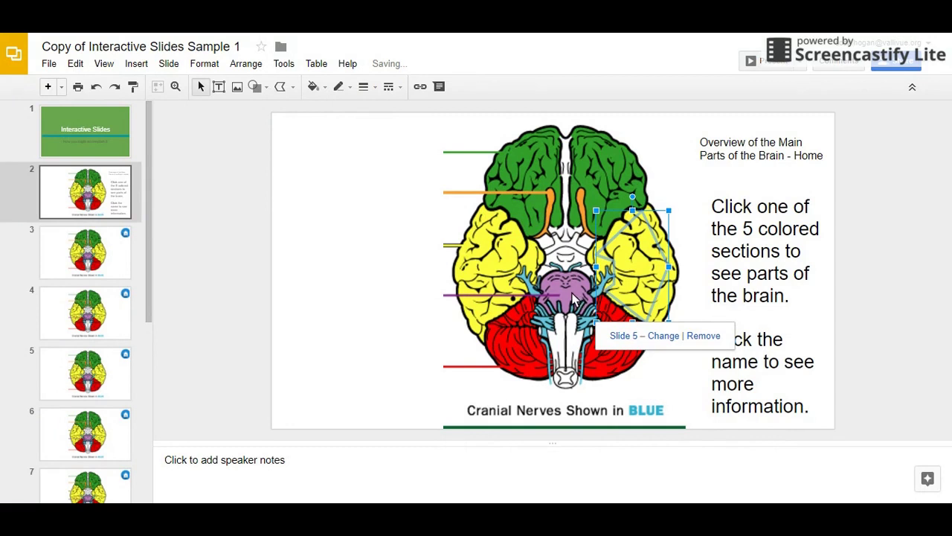
pyautogui.click(572, 299)
pyautogui.click(519, 339)
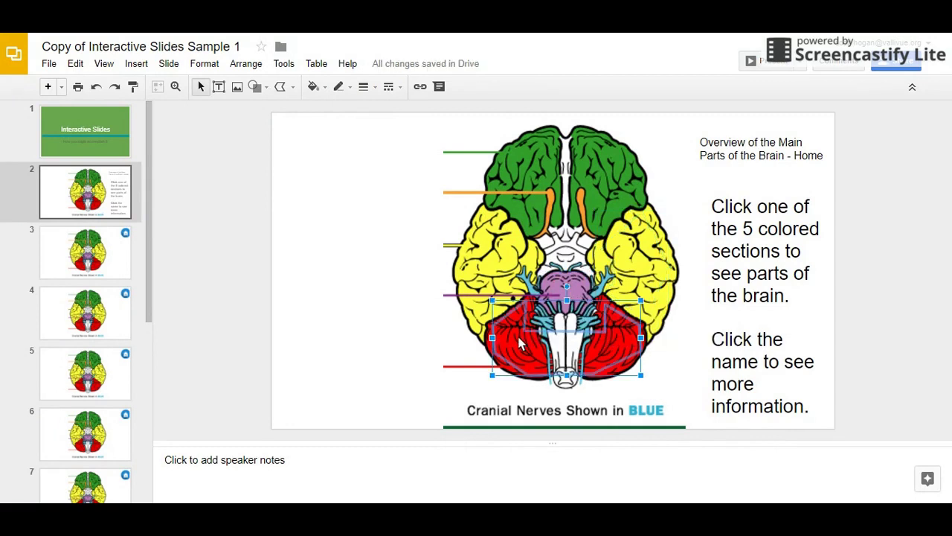
pyautogui.click(291, 202)
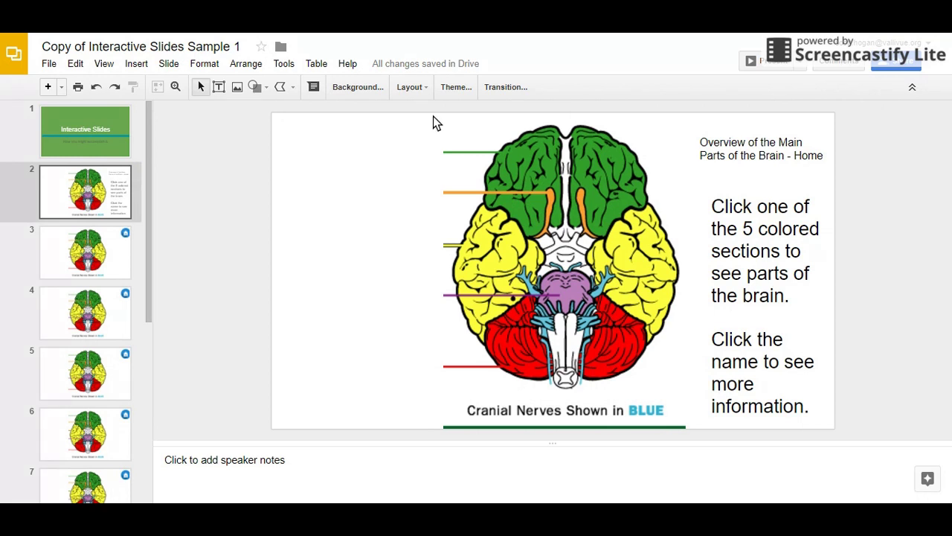
pyautogui.moveTo(433, 116); pyautogui.dragTo(672, 439)
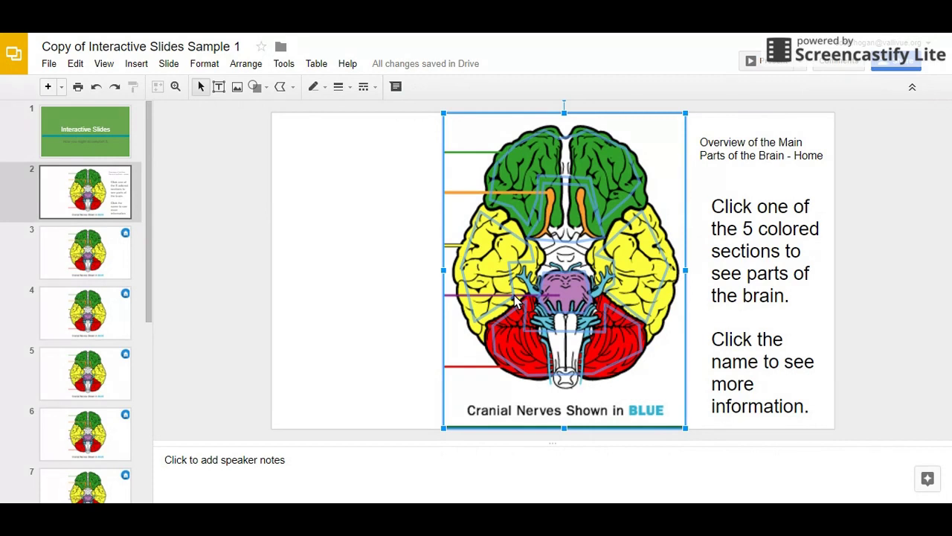
# Inspect the brain diagram group on slide 3
pyautogui.click(93, 262)
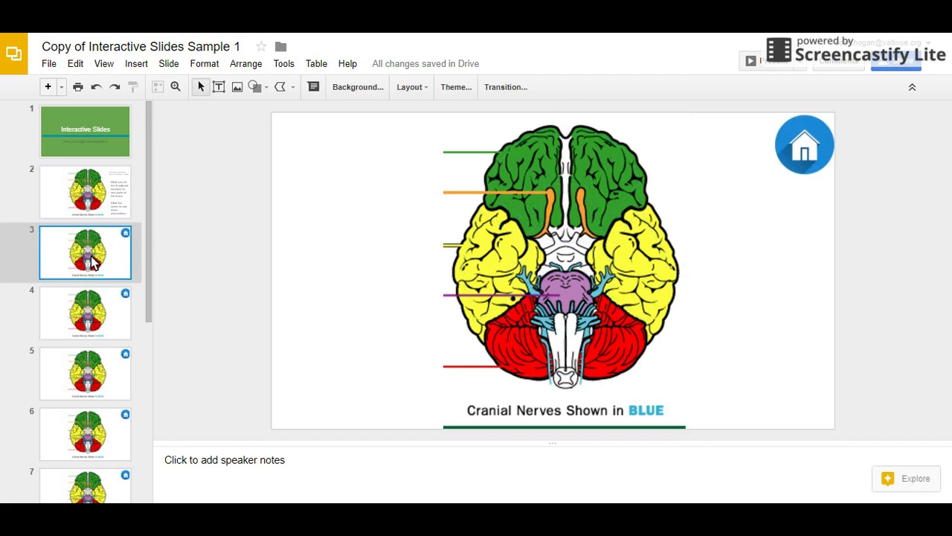
pyautogui.click(442, 354)
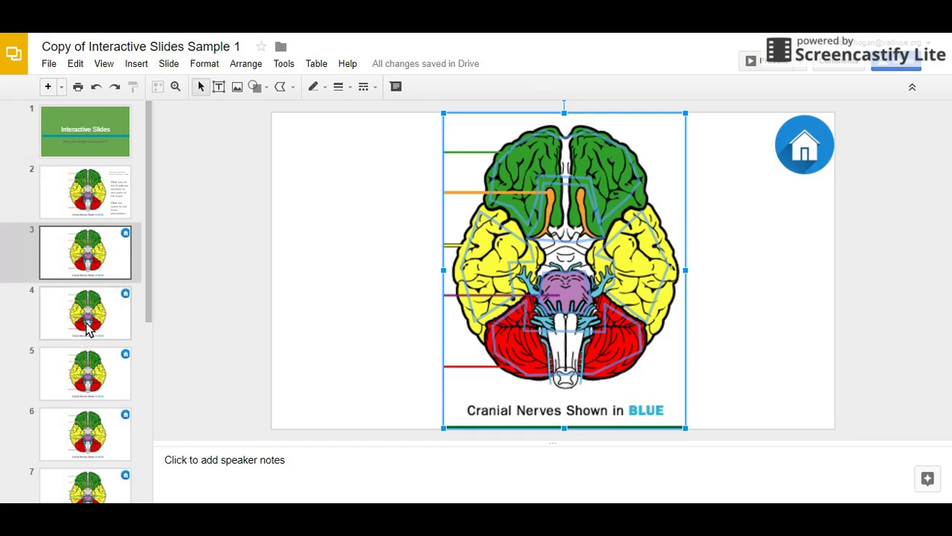
pyautogui.click(91, 202)
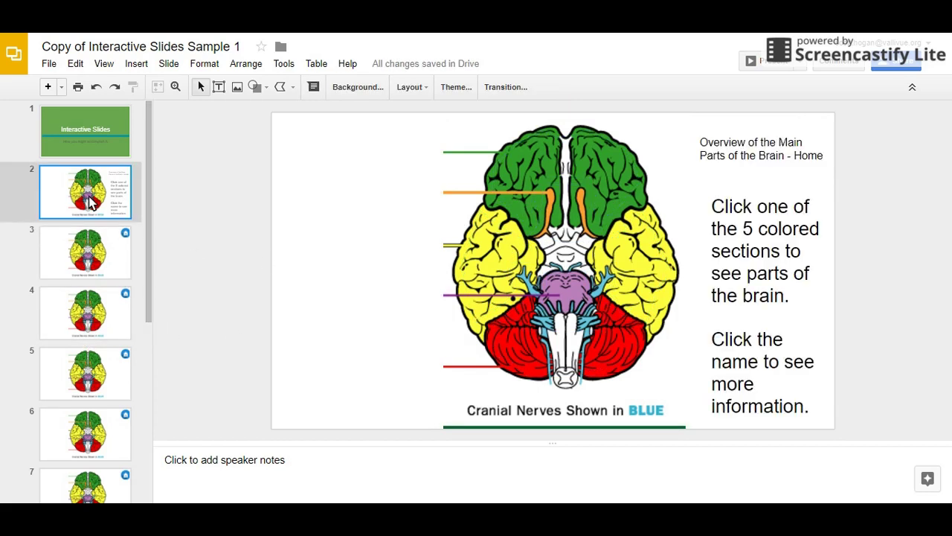
# Paste the copied brain diagram onto slides 4, 5 and 6
pyautogui.click(74, 312)
pyautogui.hotkey('ctrl', 'v')
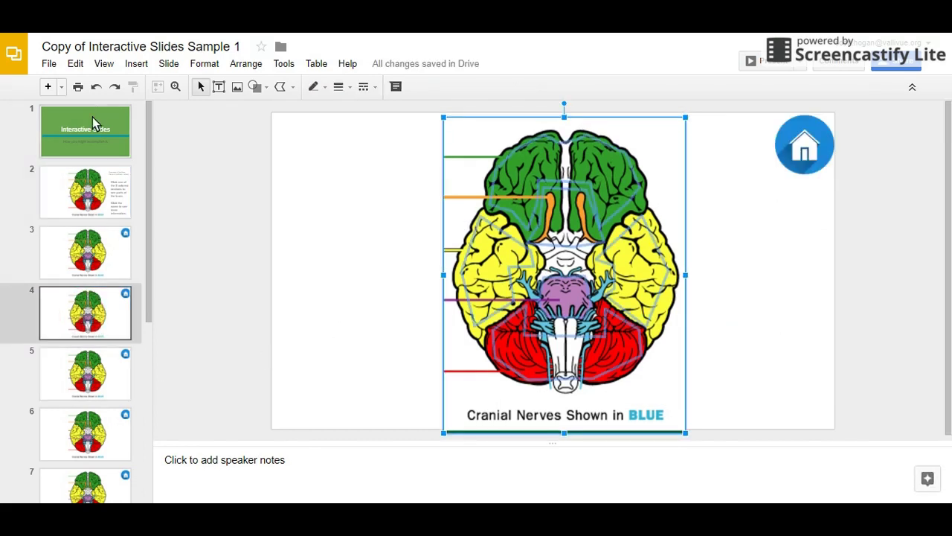
pyautogui.click(97, 87)
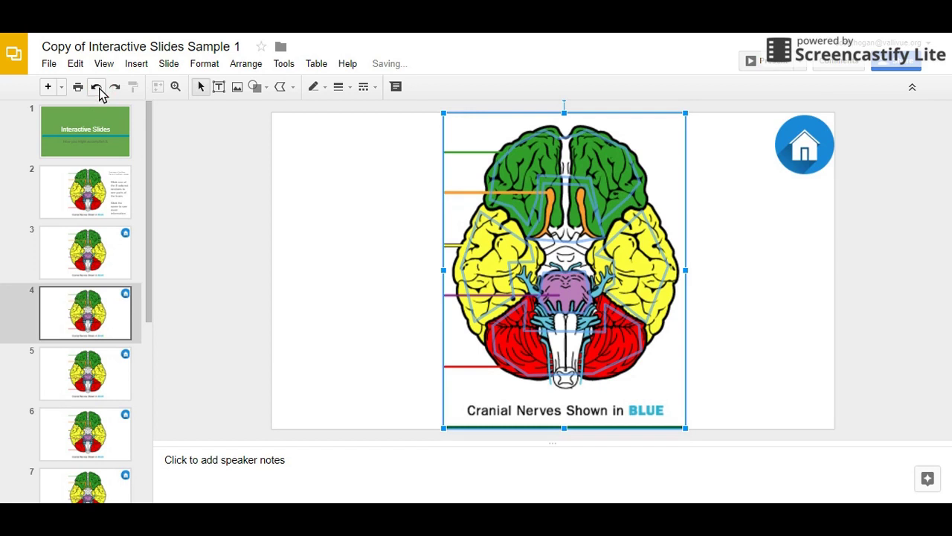
pyautogui.click(56, 365)
pyautogui.hotkey('ctrl', 'v')
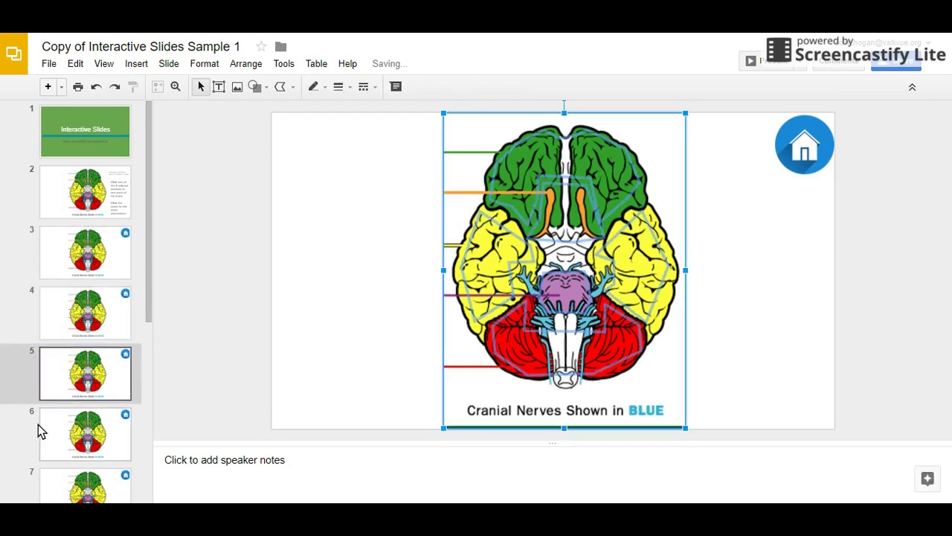
pyautogui.click(55, 432)
pyautogui.hotkey('ctrl', 'v')
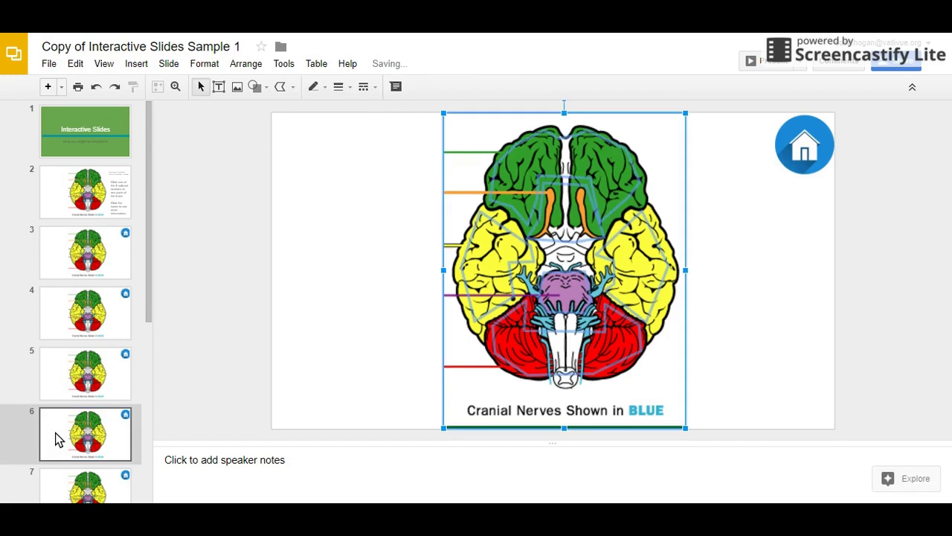
# Browse through slides 7 and 11 in the slide list
pyautogui.scroll(-4, 57, 436)
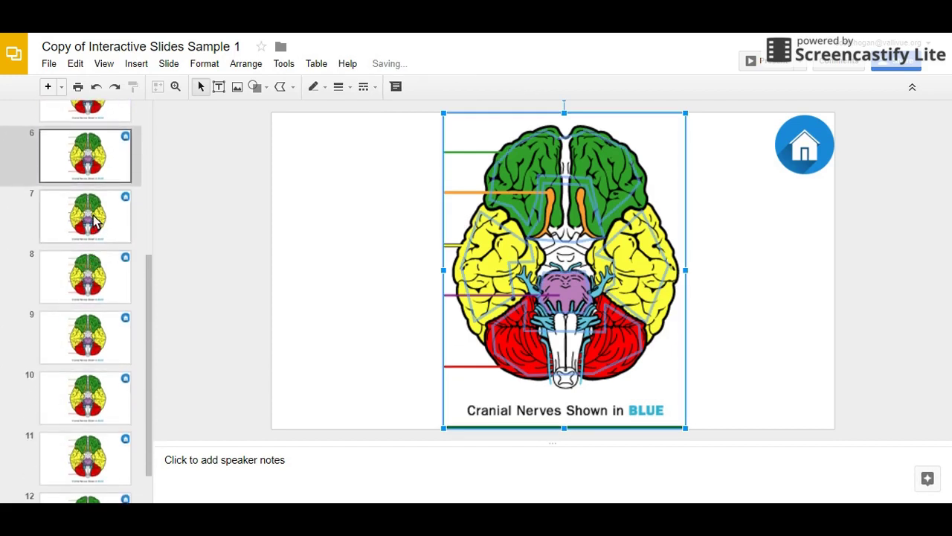
pyautogui.click(89, 215)
pyautogui.scroll(-1, 137, 370)
pyautogui.click(86, 457)
pyautogui.scroll(1, 111, 384)
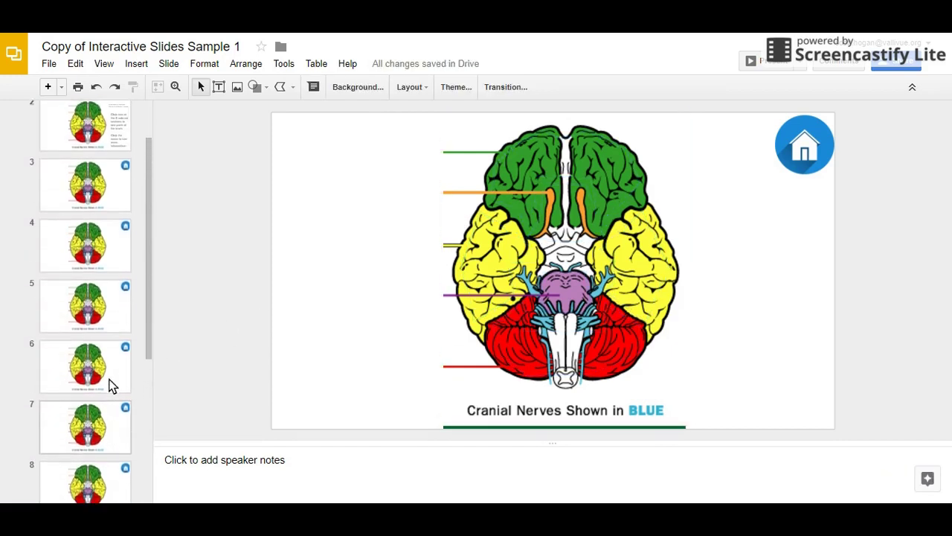
pyautogui.scroll(5, 110, 384)
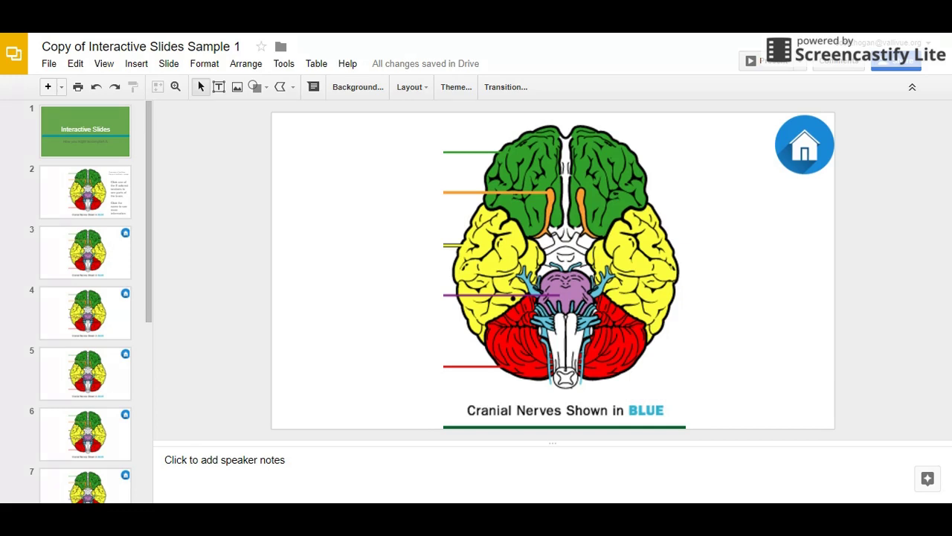
# Draw a rectangle beside the green line with transparent fill and a green outline
pyautogui.click(255, 86)
pyautogui.moveTo(279, 112)
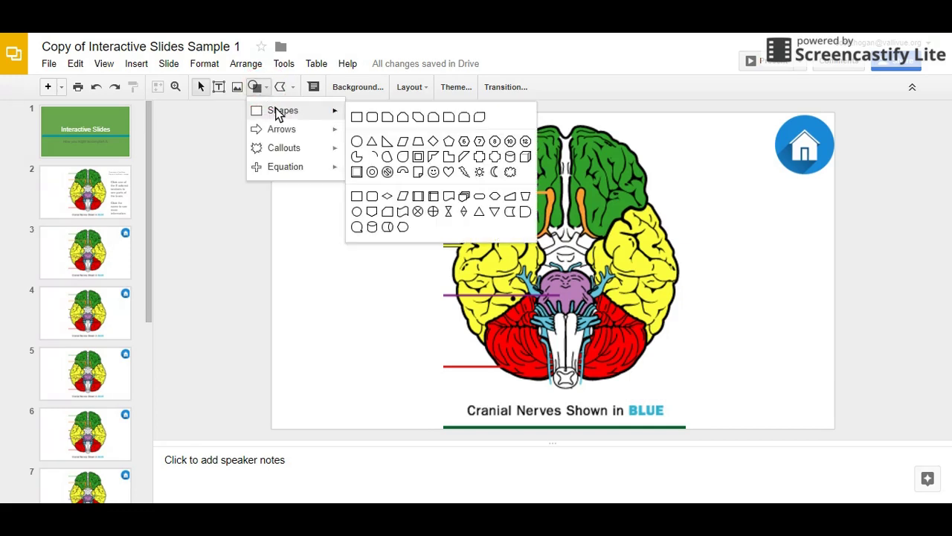
pyautogui.click(356, 117)
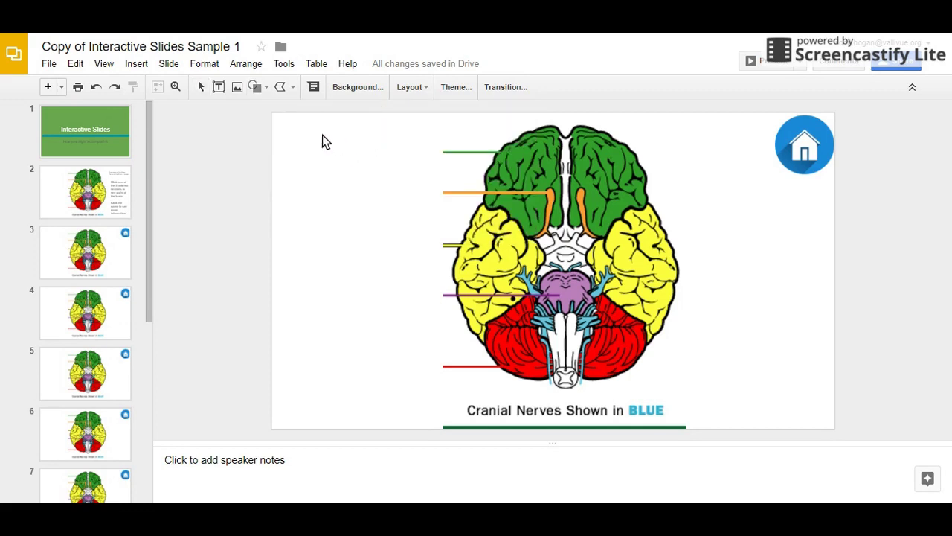
pyautogui.moveTo(304, 141); pyautogui.dragTo(443, 171)
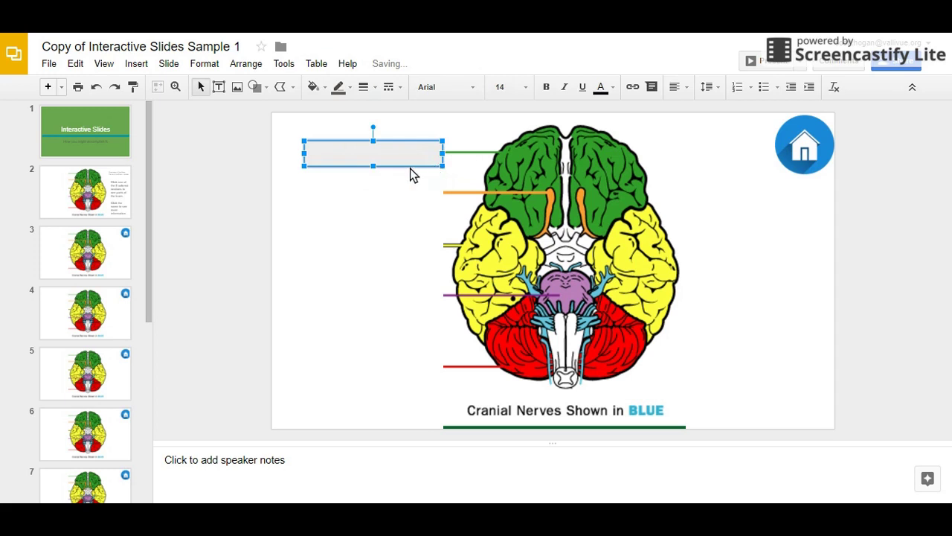
pyautogui.click(313, 87)
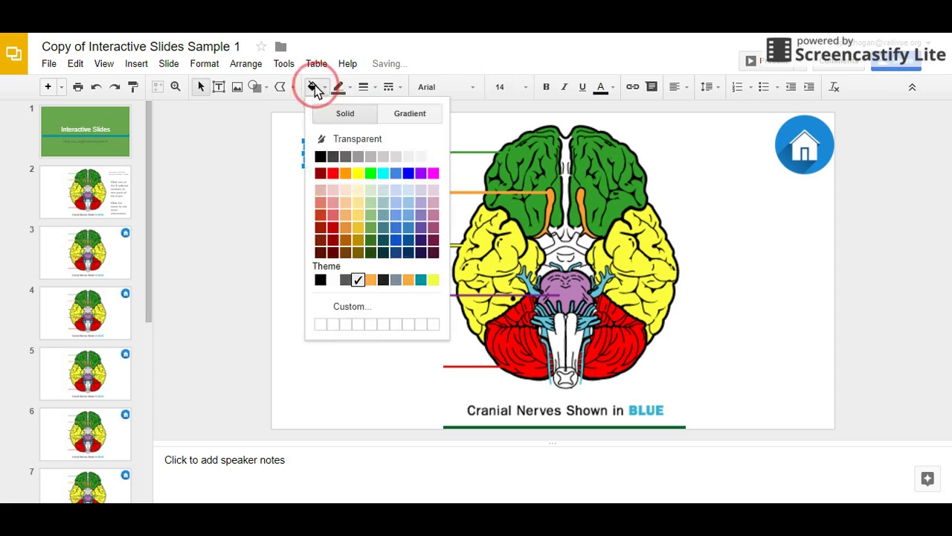
pyautogui.click(349, 137)
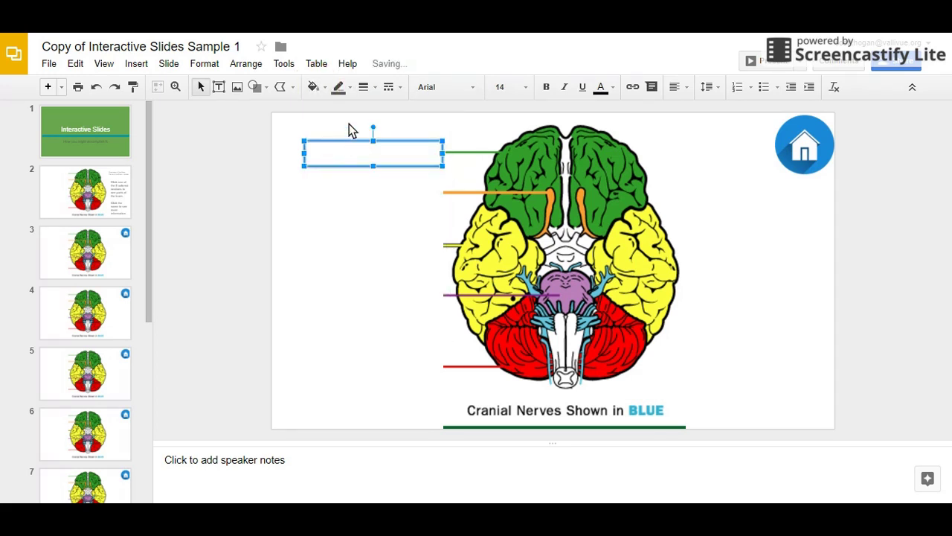
pyautogui.click(338, 87)
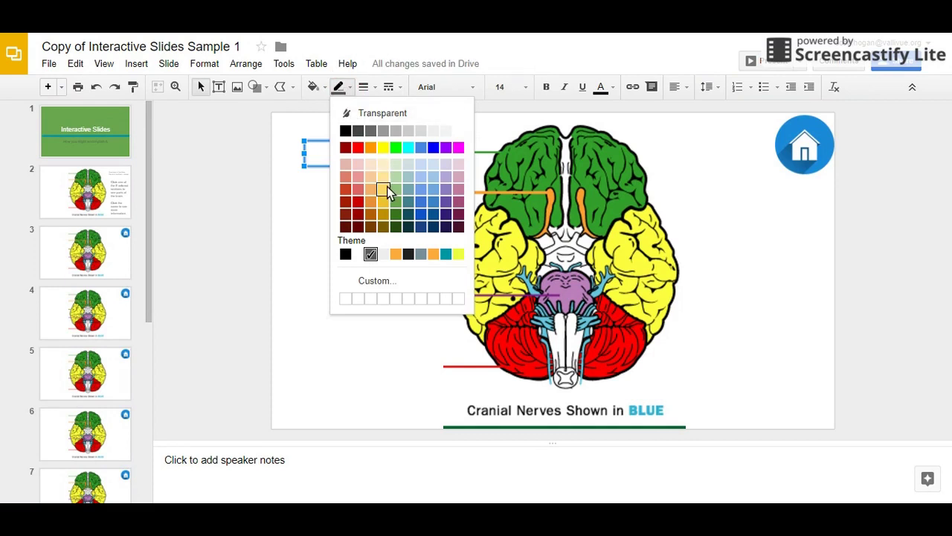
pyautogui.click(396, 201)
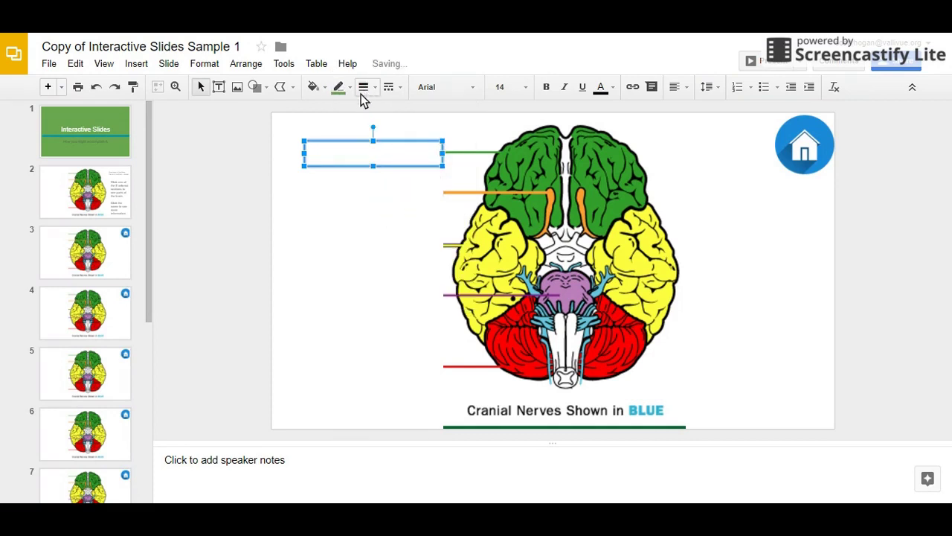
pyautogui.click(285, 200)
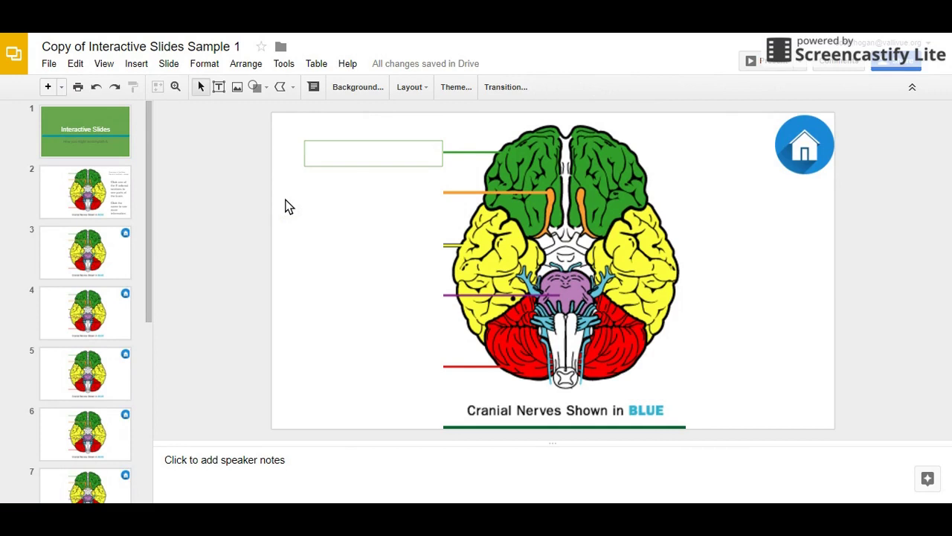
# Label the box 'Frontal Lobe' and link it to Slide 4
pyautogui.click(345, 154)
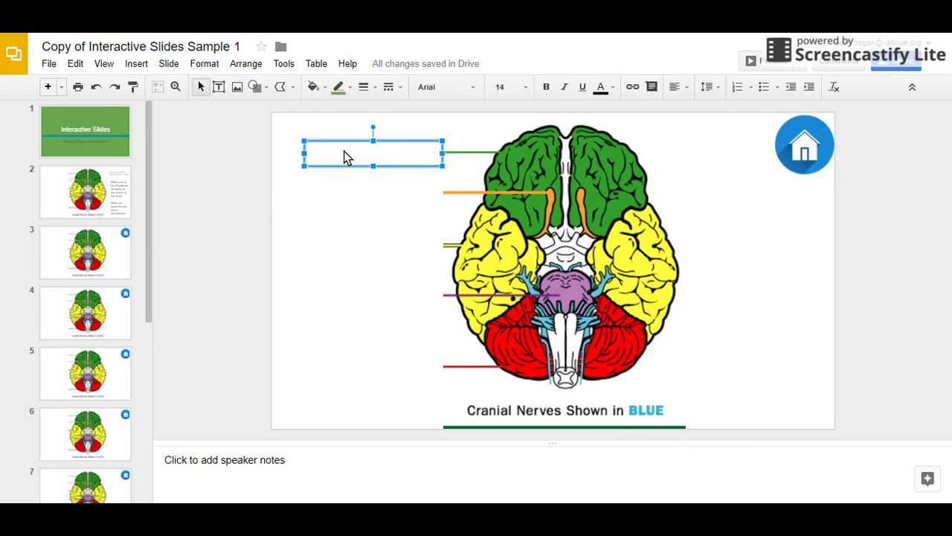
pyautogui.write('Fronta')
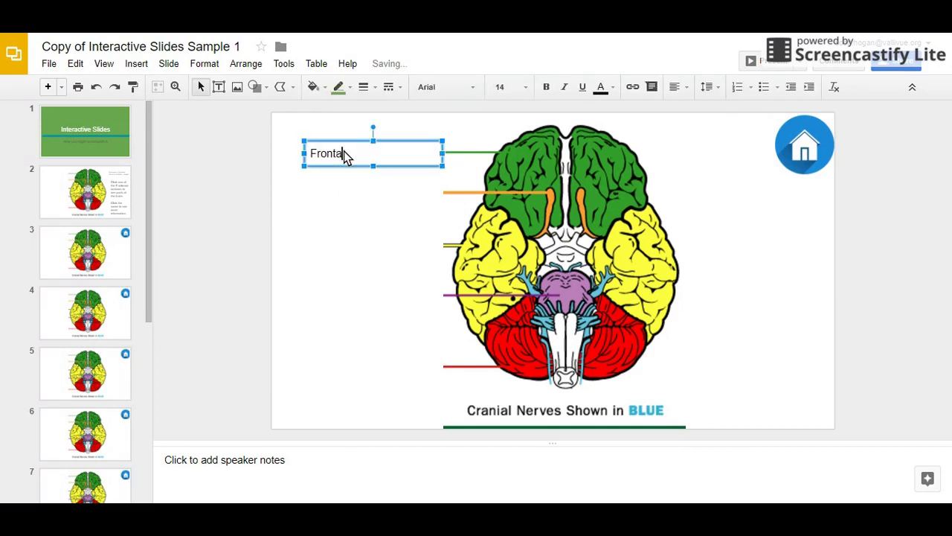
pyautogui.write('l Lobe')
pyautogui.click(119, 264)
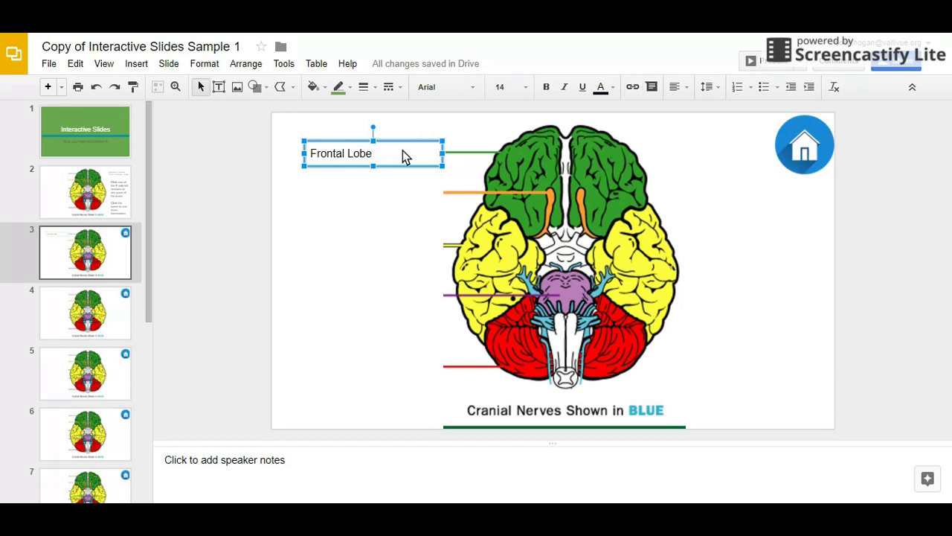
pyautogui.click(631, 88)
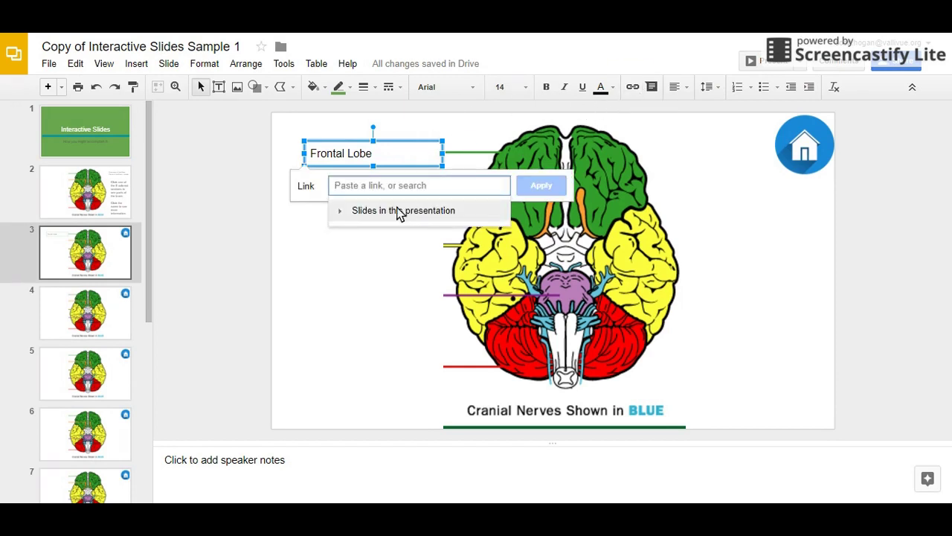
pyautogui.click(343, 213)
pyautogui.scroll(-2, 378, 279)
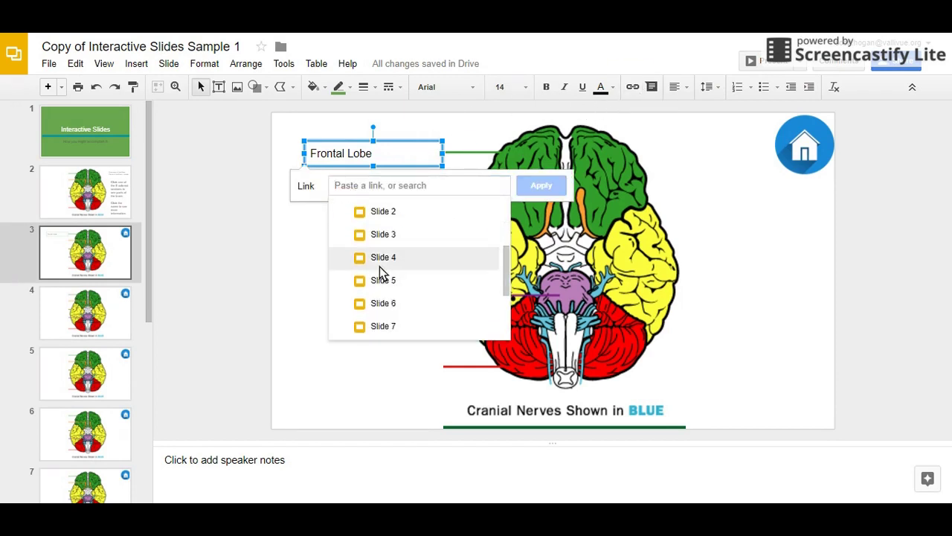
pyautogui.click(381, 260)
pyautogui.click(542, 186)
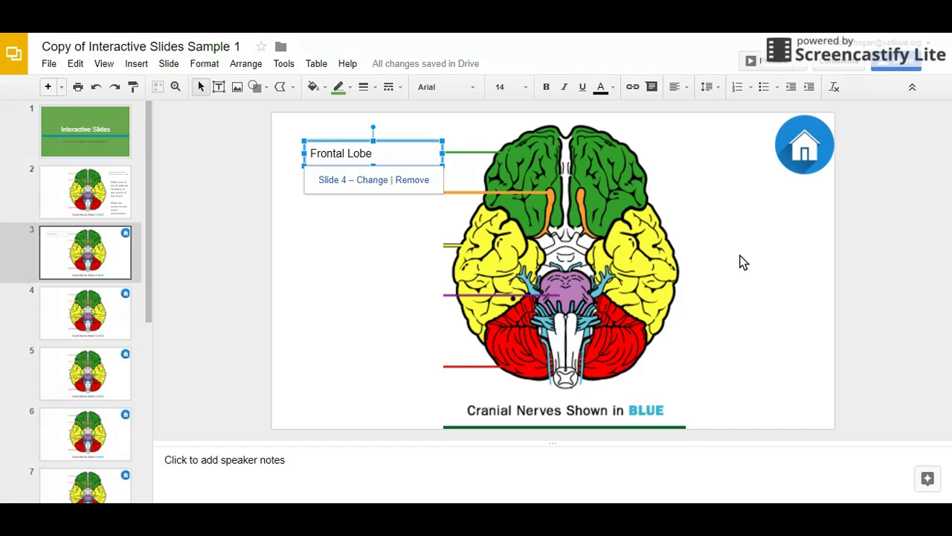
# On slide 4, type 'Information about the frontal lobe.' into the empty text box
pyautogui.click(64, 319)
pyautogui.click(595, 195)
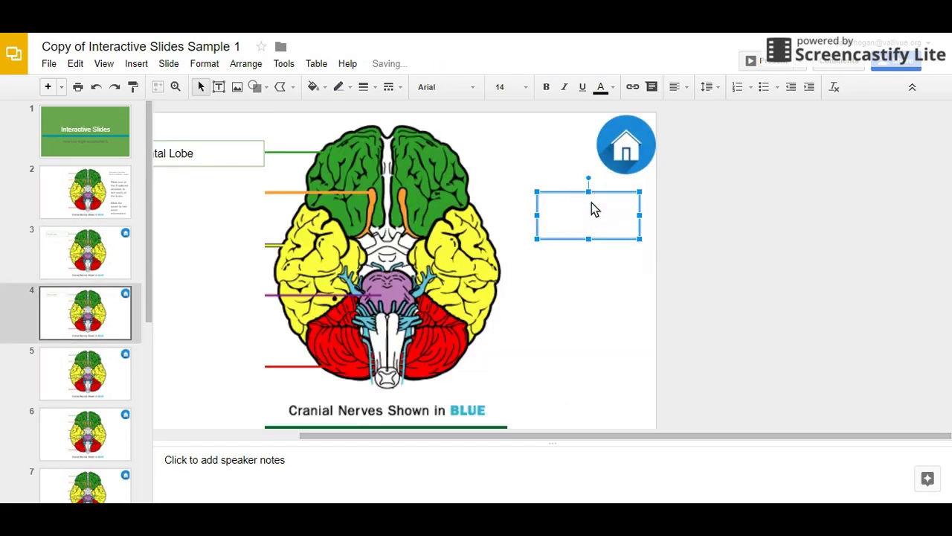
pyautogui.write('Information about the frontal lobe.')
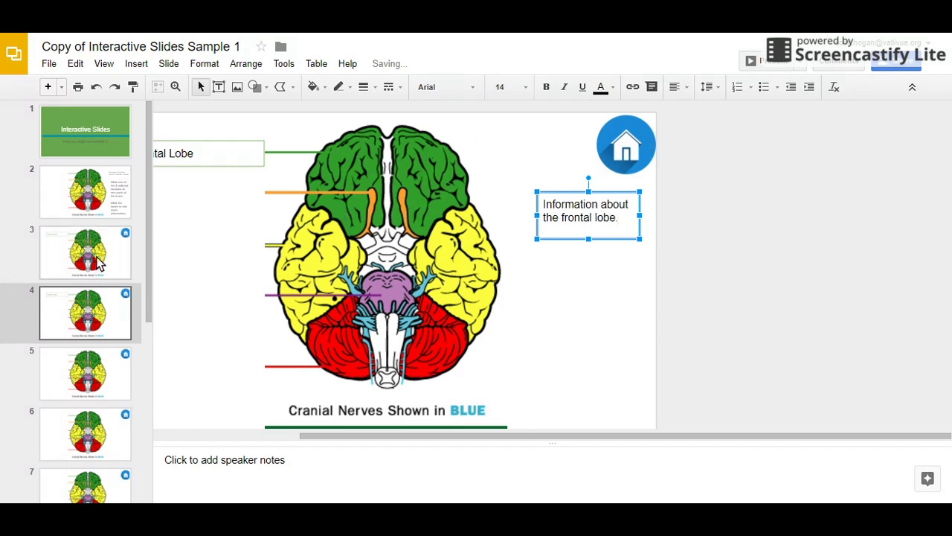
# Present the deck and test the green frontal section and Frontal Lobe label links
pyautogui.click(77, 190)
pyautogui.hotkey('ctrl', 'F5')
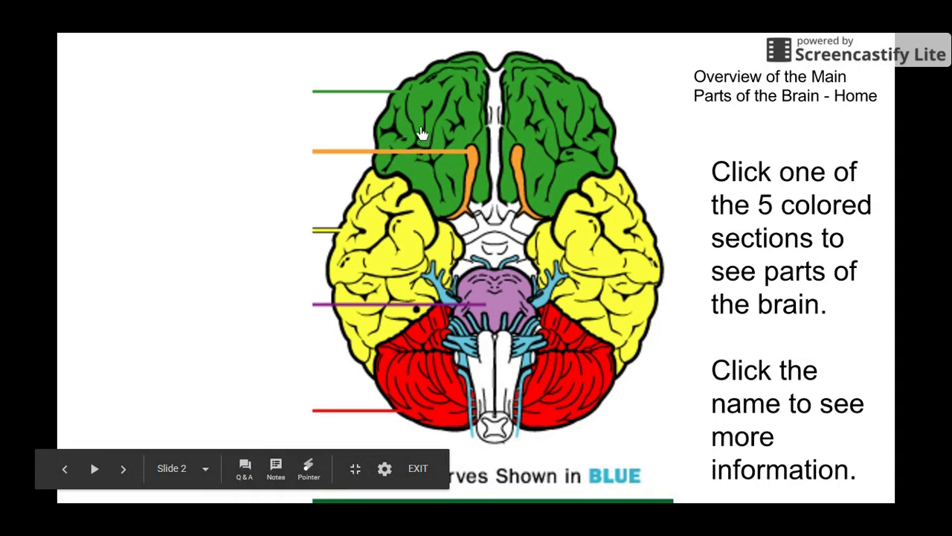
pyautogui.click(441, 112)
pyautogui.click(183, 96)
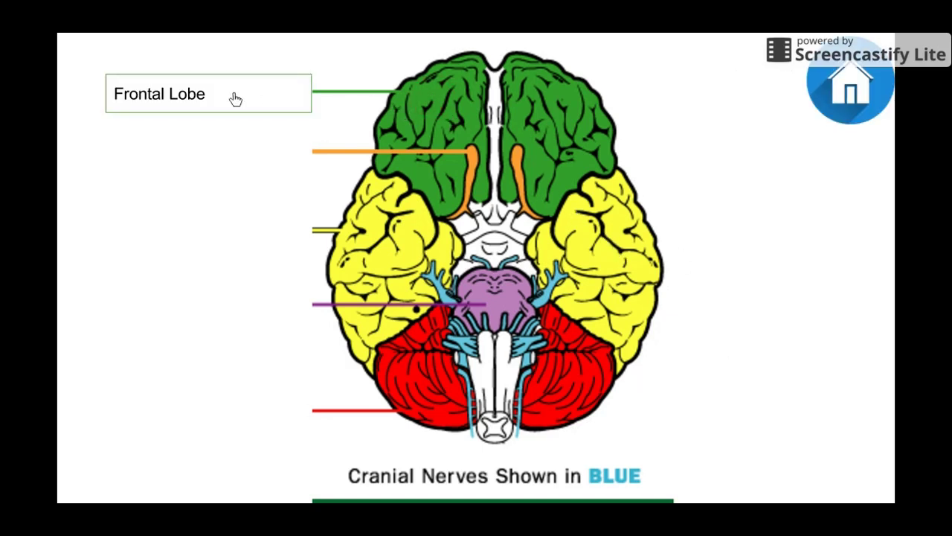
pyautogui.click(222, 104)
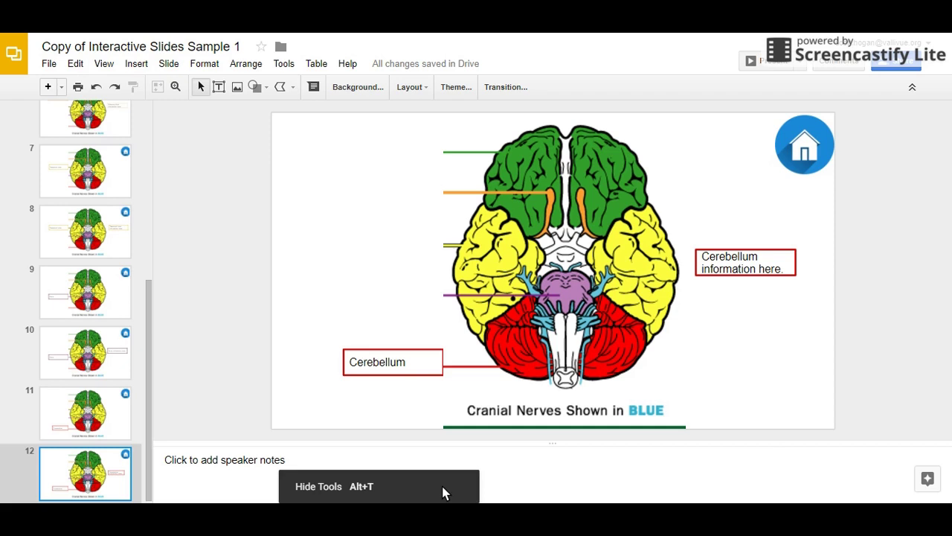
# Delete the Pons information box and the Pons label box from slide 10
pyautogui.click(108, 247)
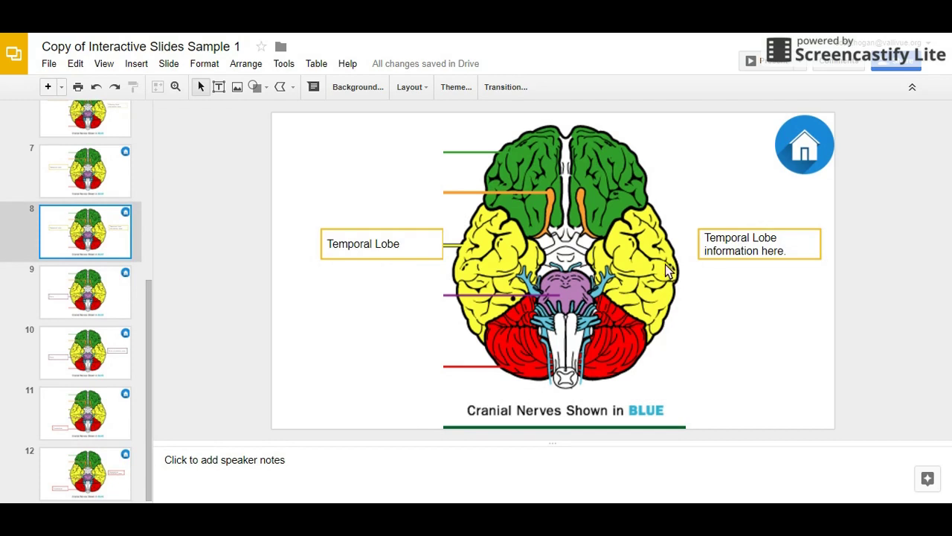
pyautogui.click(114, 301)
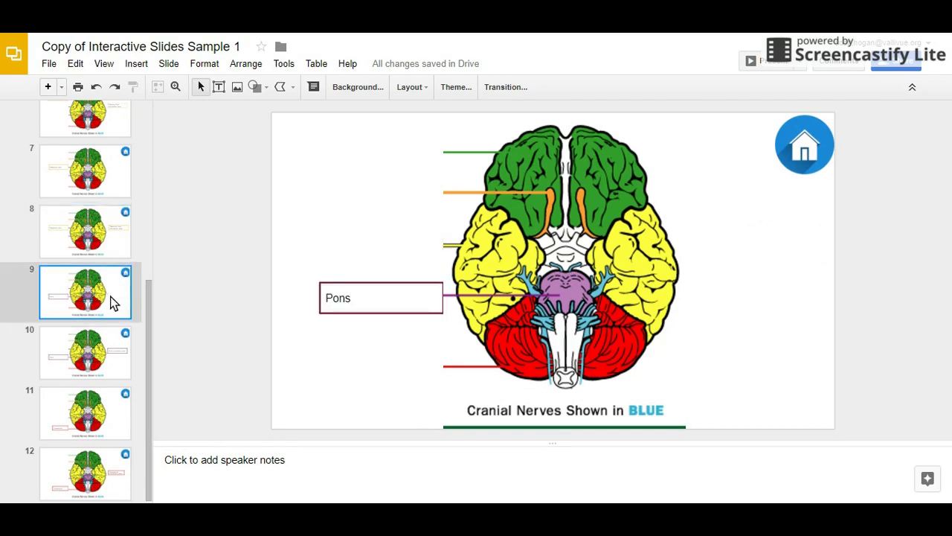
pyautogui.press('Down')
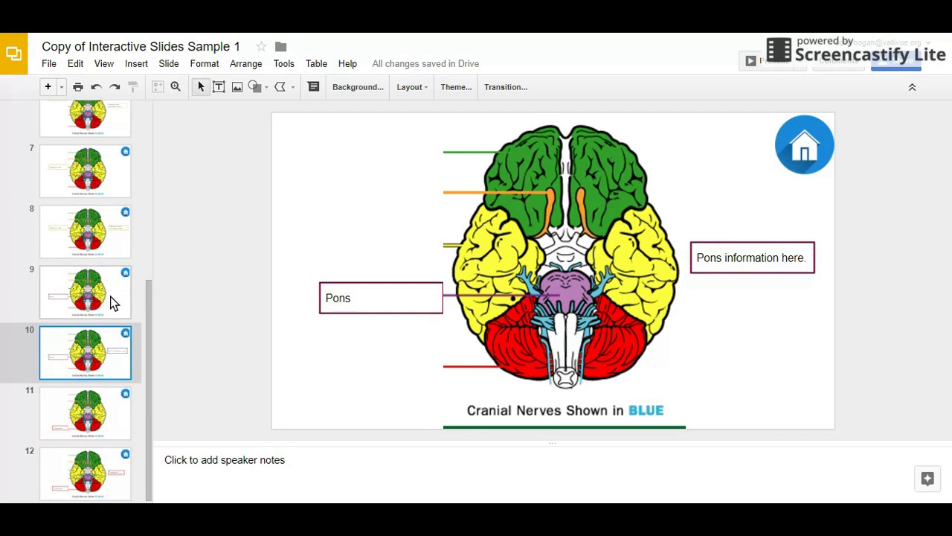
pyautogui.click(744, 274)
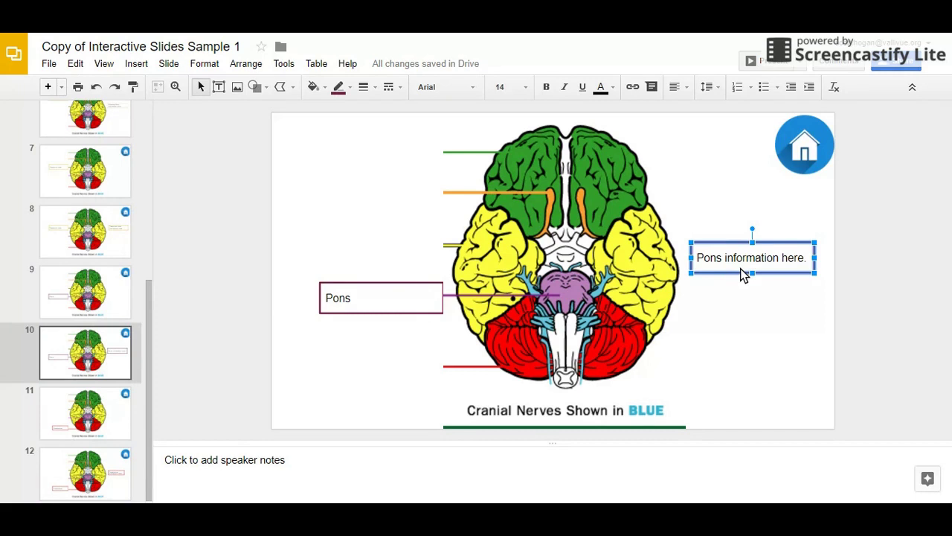
pyautogui.press('Delete')
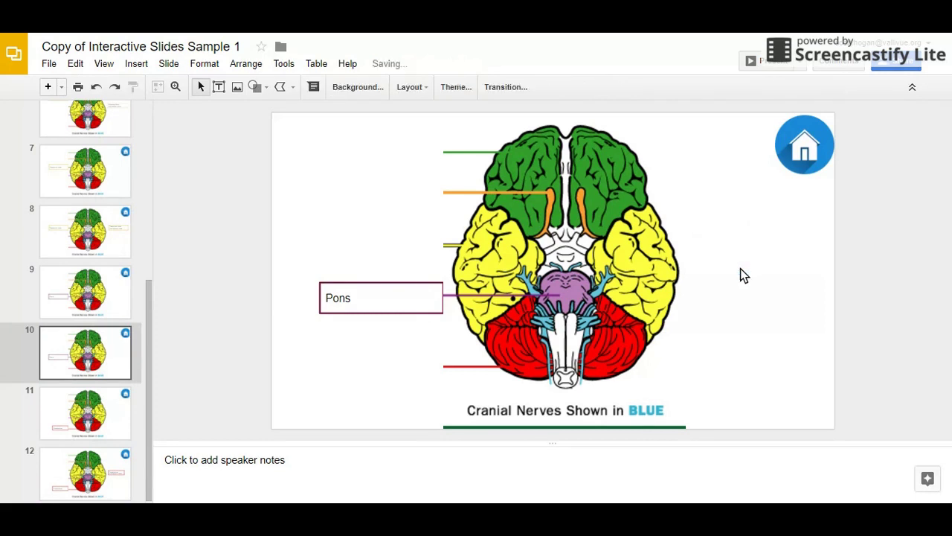
pyautogui.click(379, 313)
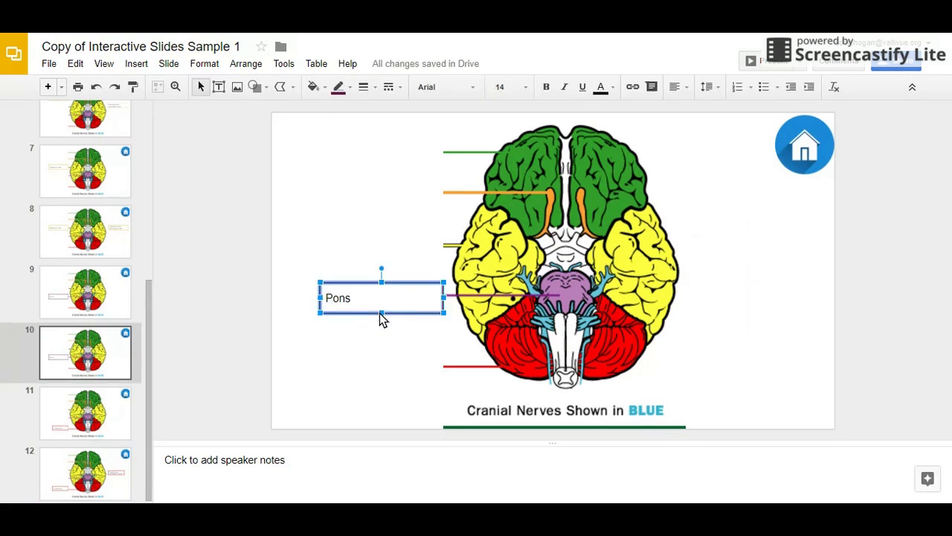
pyautogui.press('Delete')
# Paste slide 9's Pons box onto slide 10 and compare the two slides
pyautogui.click(95, 297)
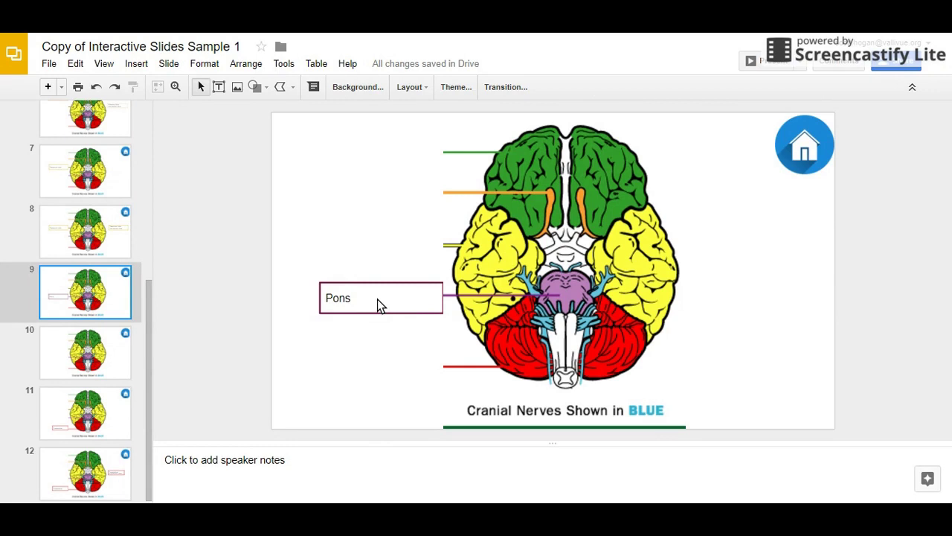
pyautogui.click(355, 320)
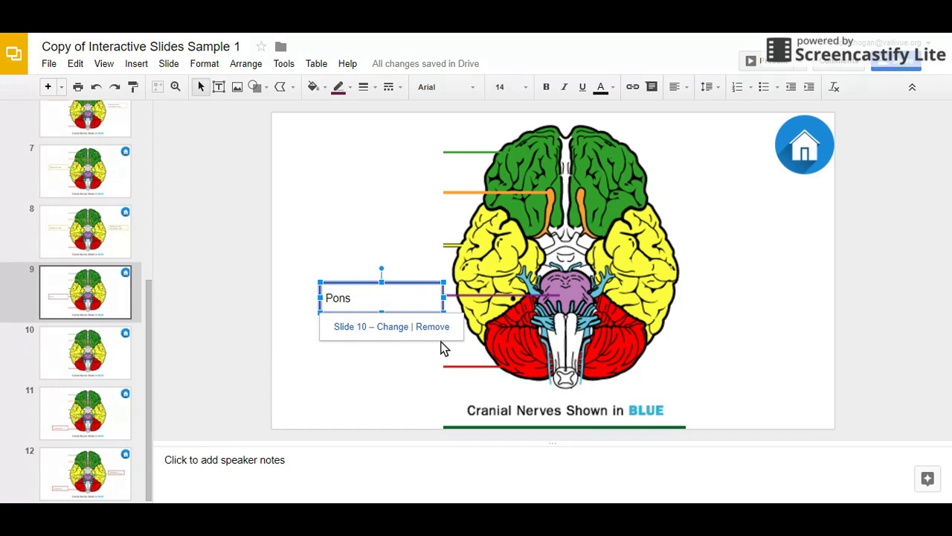
pyautogui.click(85, 363)
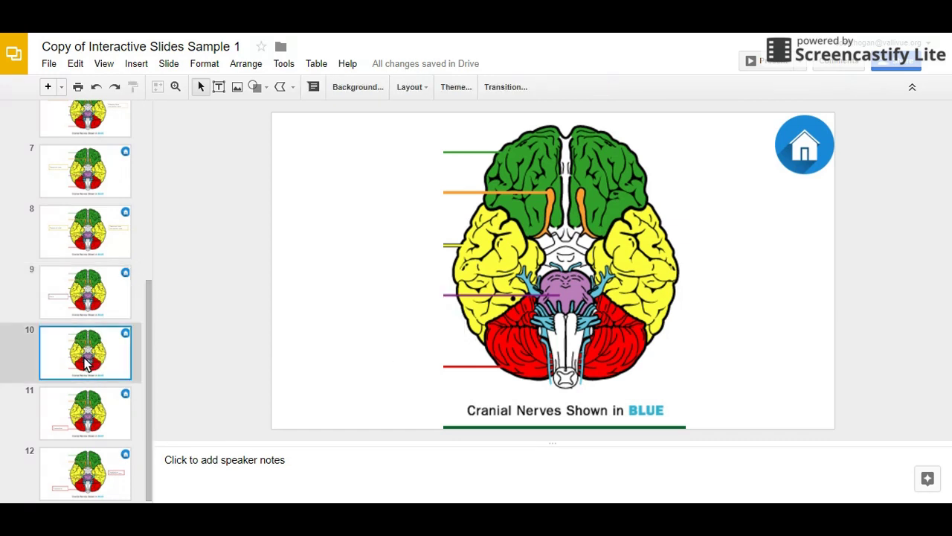
pyautogui.hotkey('ctrl', 'v')
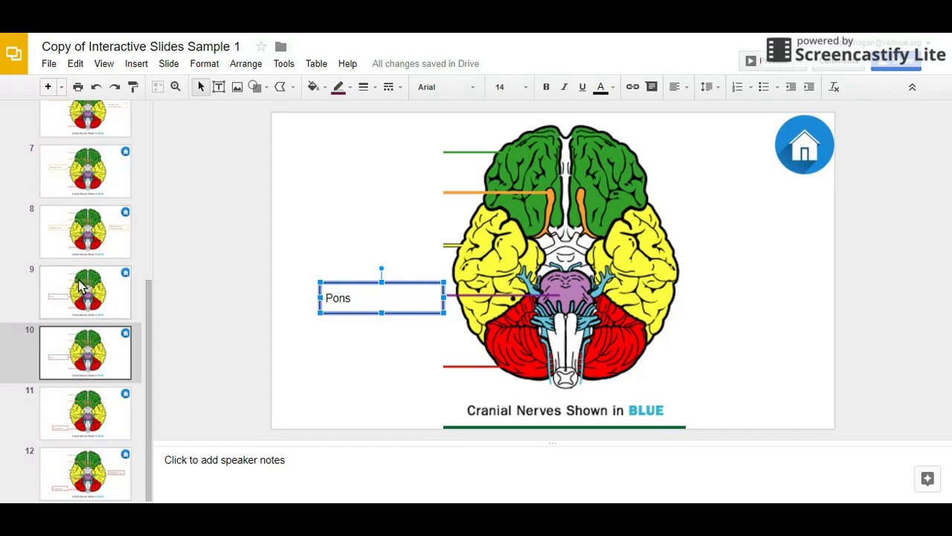
pyautogui.click(102, 291)
pyautogui.click(103, 352)
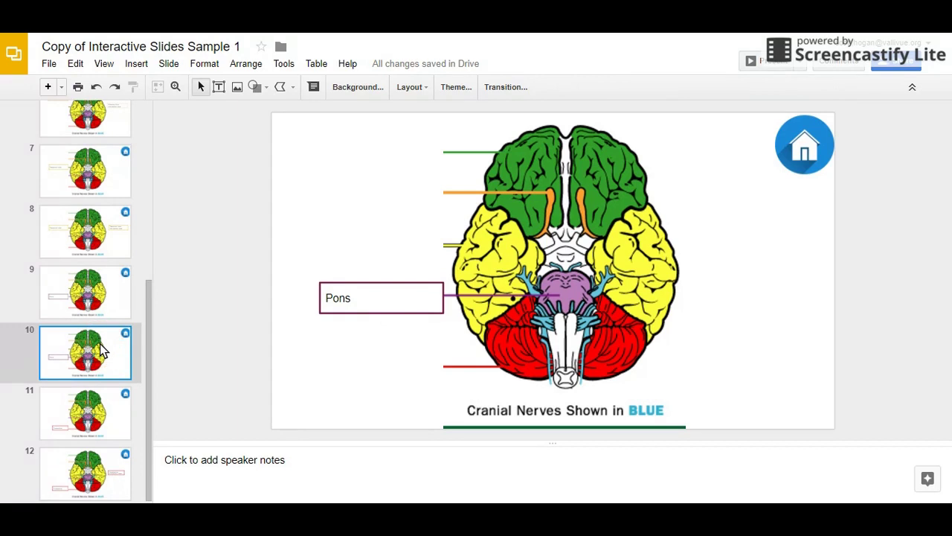
# Add a second Pons box right of the brain reading 'Pons information here.'
pyautogui.hotkey('ctrl', 'v')
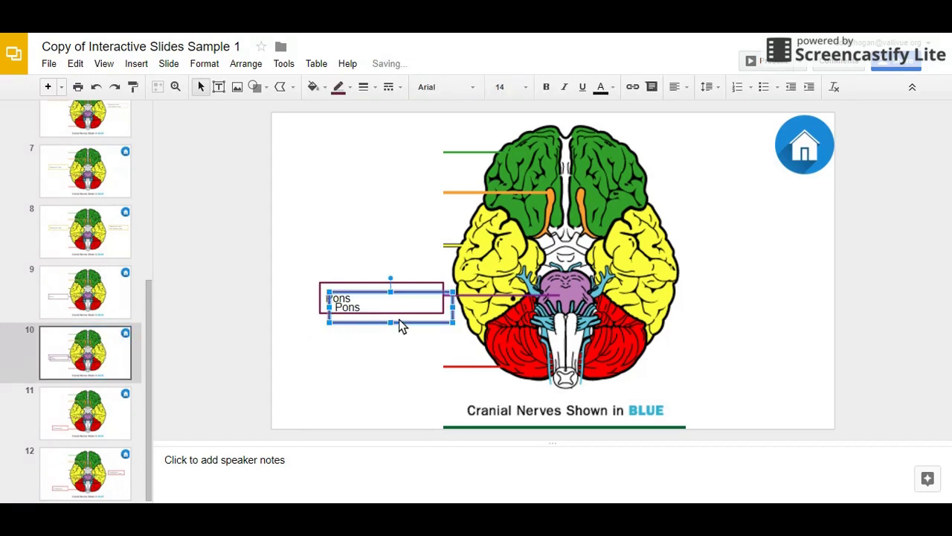
pyautogui.click(408, 330)
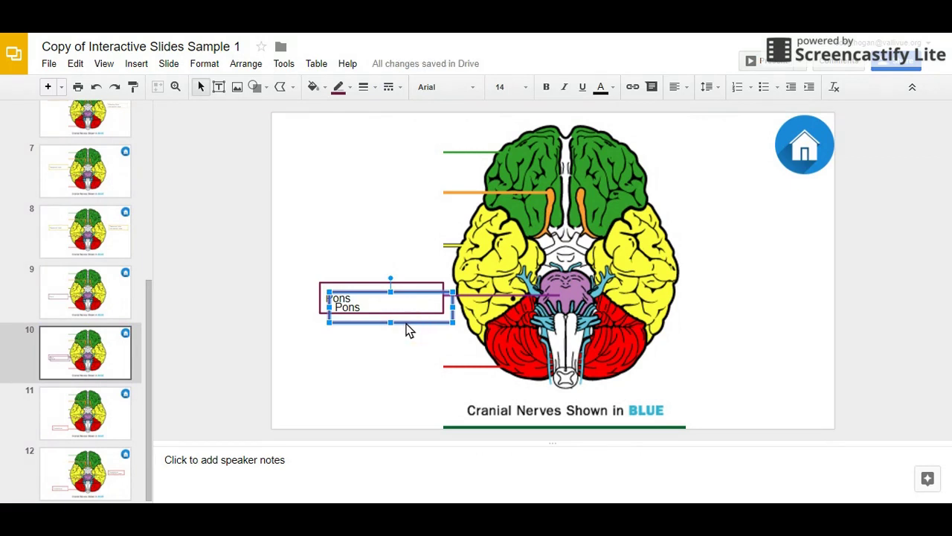
pyautogui.moveTo(381, 327); pyautogui.dragTo(749, 270)
pyautogui.click(749, 247)
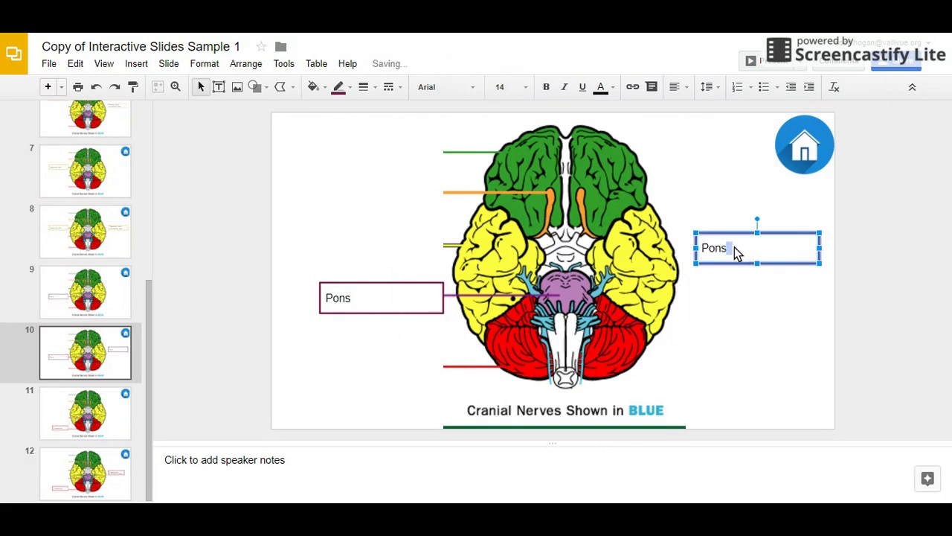
pyautogui.click(730, 249)
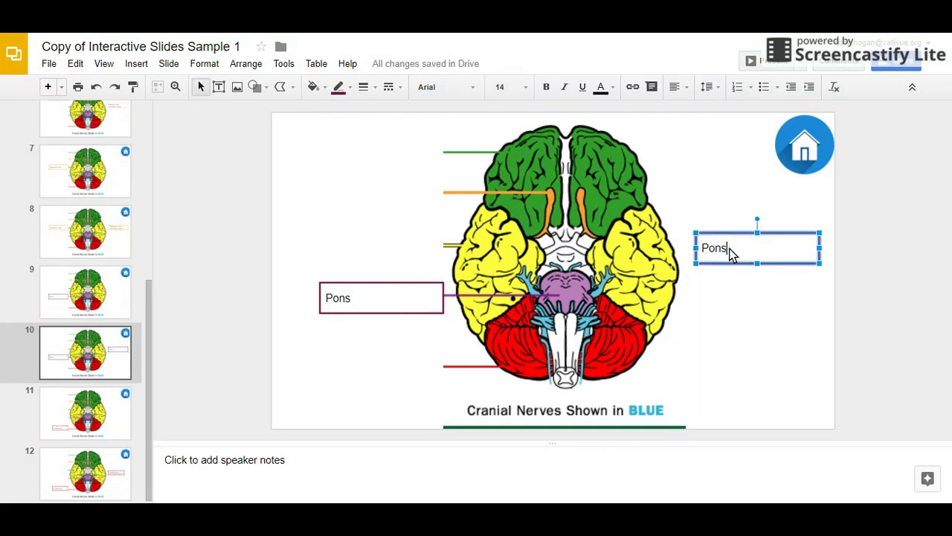
pyautogui.write('information here.')
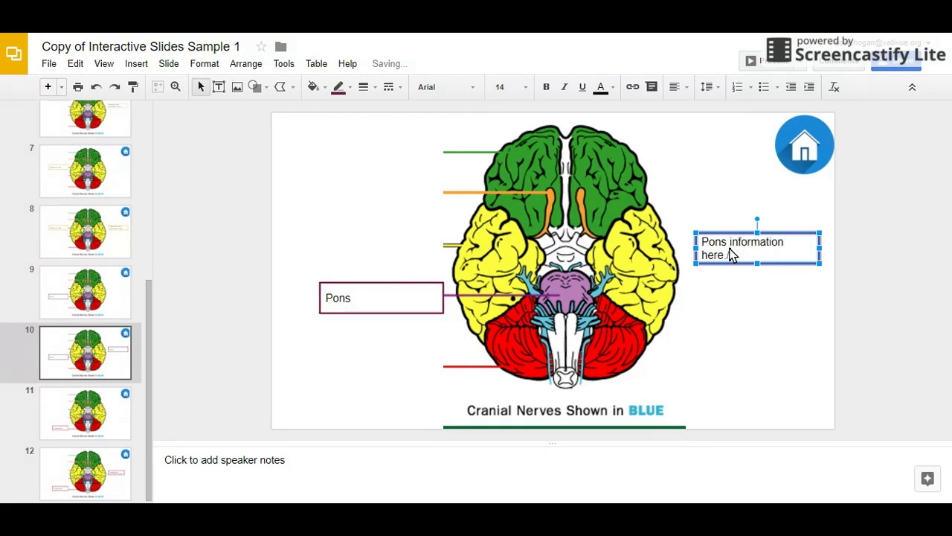
pyautogui.press('BackSpace')
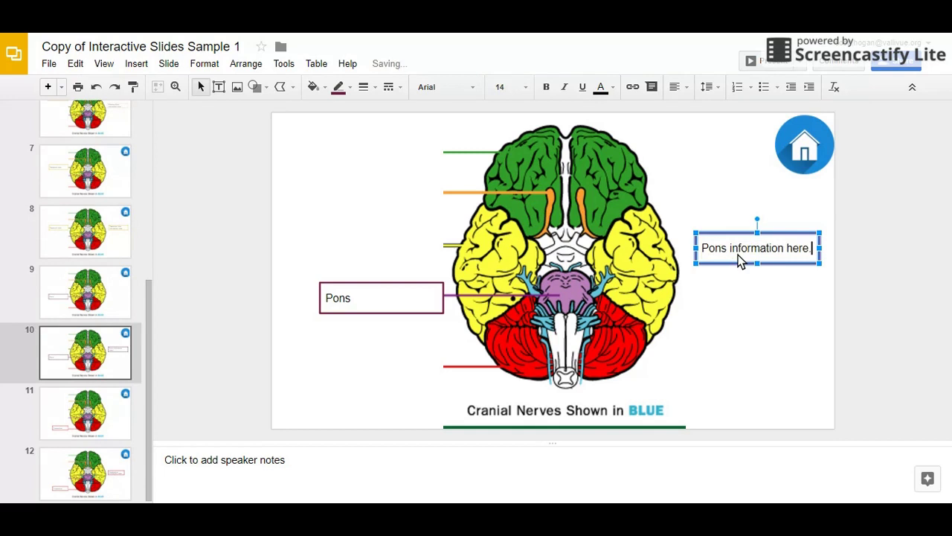
pyautogui.click(713, 316)
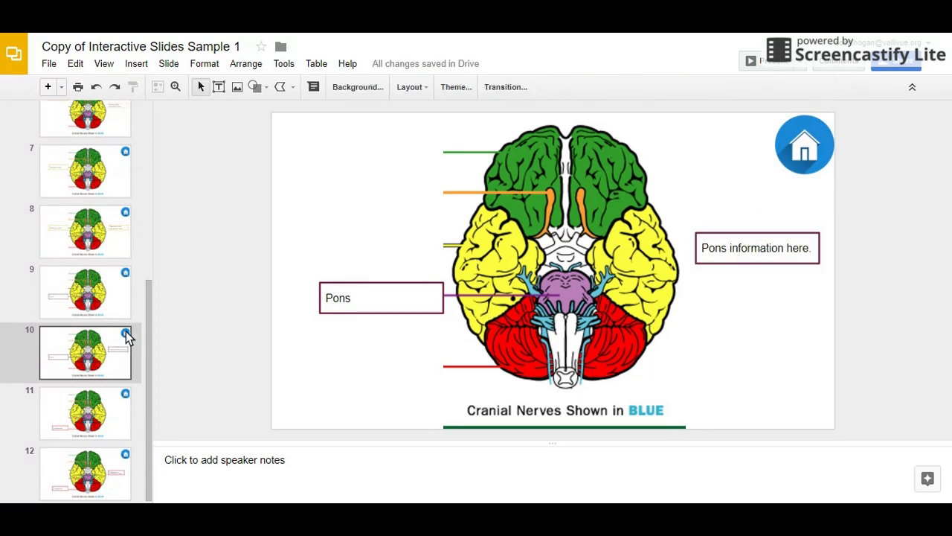
# Link slide 9's Pons box to Slide 10
pyautogui.click(80, 294)
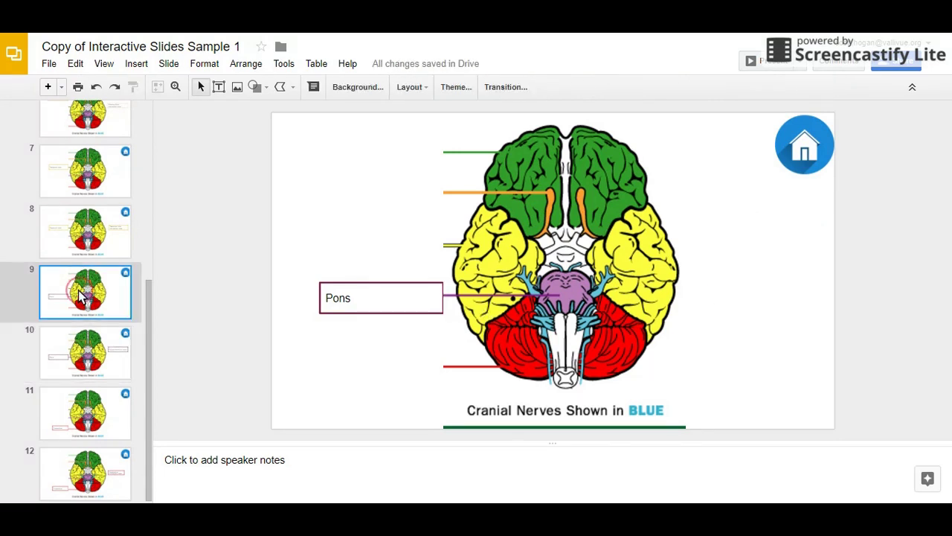
pyautogui.click(358, 313)
pyautogui.click(633, 86)
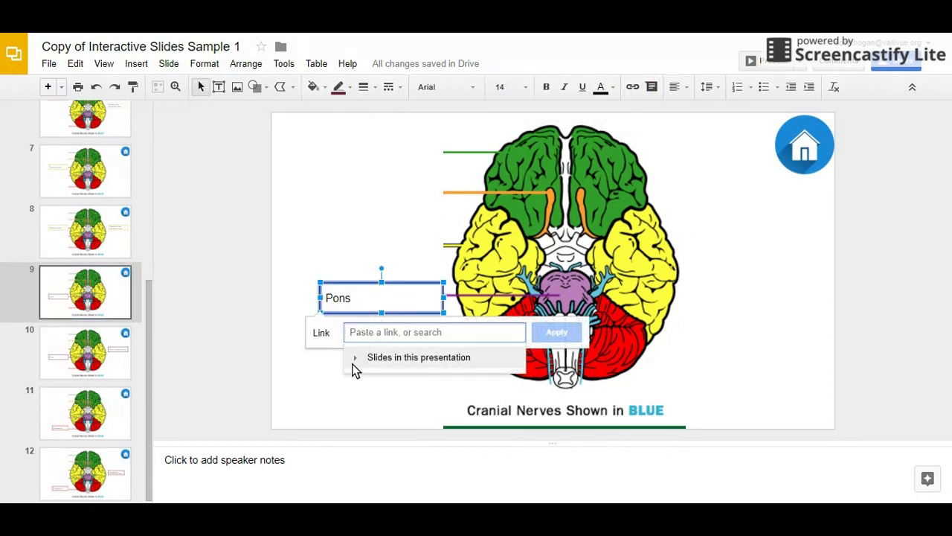
pyautogui.click(355, 358)
pyautogui.scroll(-5, 392, 413)
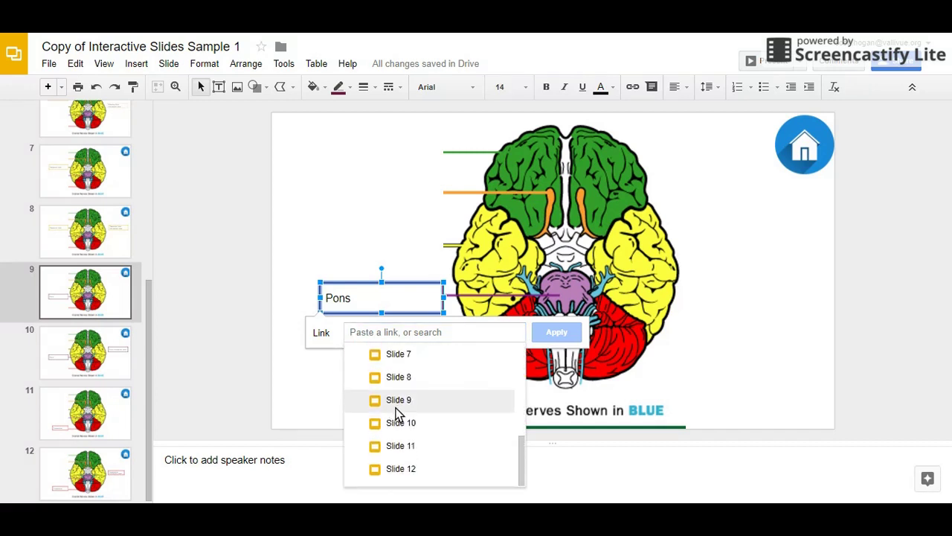
pyautogui.click(395, 422)
pyautogui.click(556, 334)
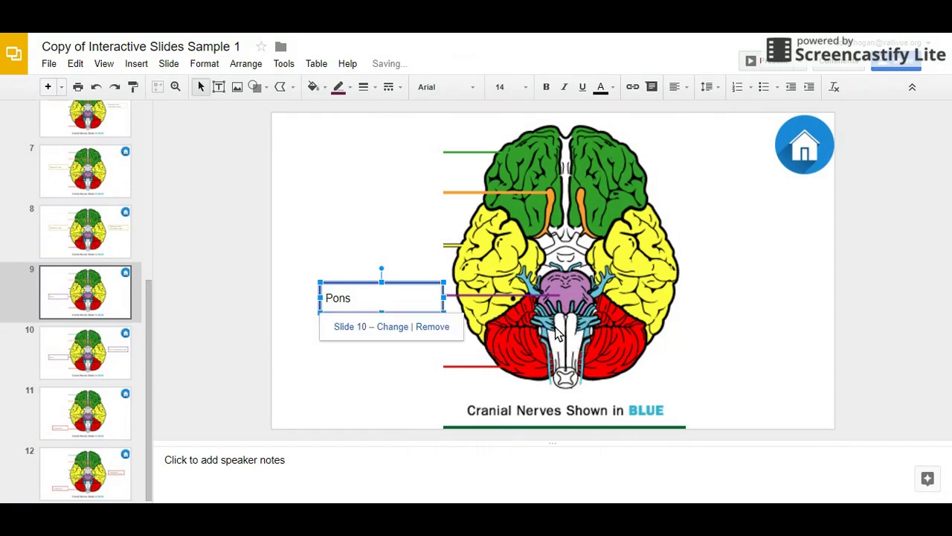
pyautogui.scroll(5, 73, 214)
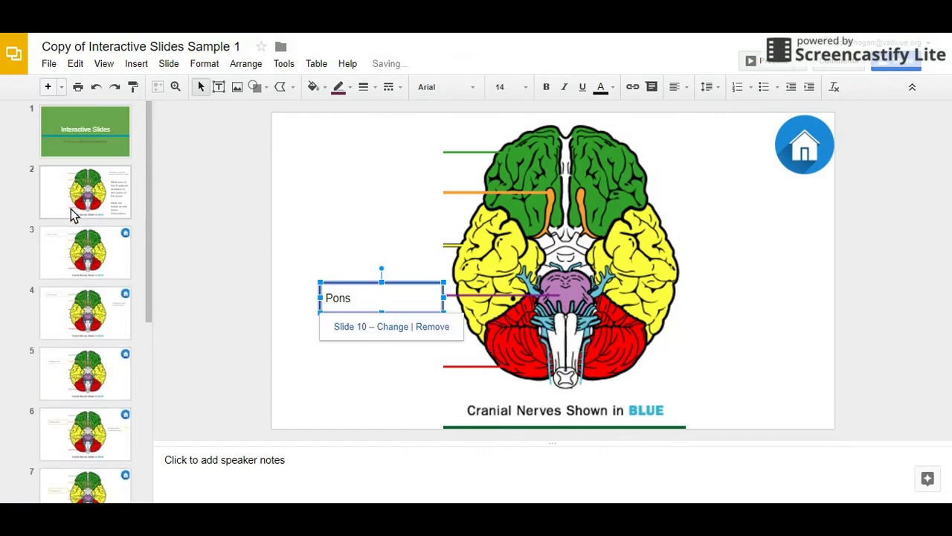
# Present from the title slide and test the cerebellum and pons region and label links
pyautogui.click(92, 131)
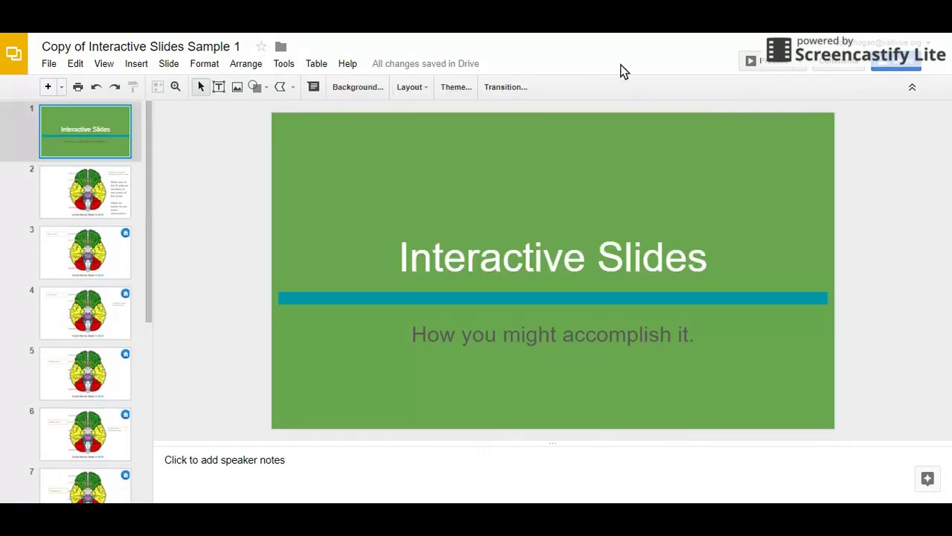
pyautogui.click(764, 64)
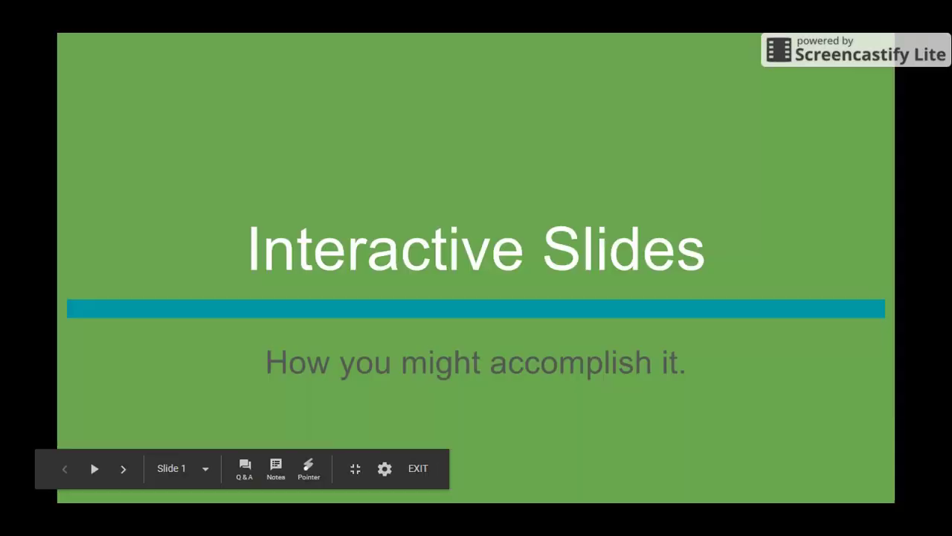
pyautogui.click(646, 467)
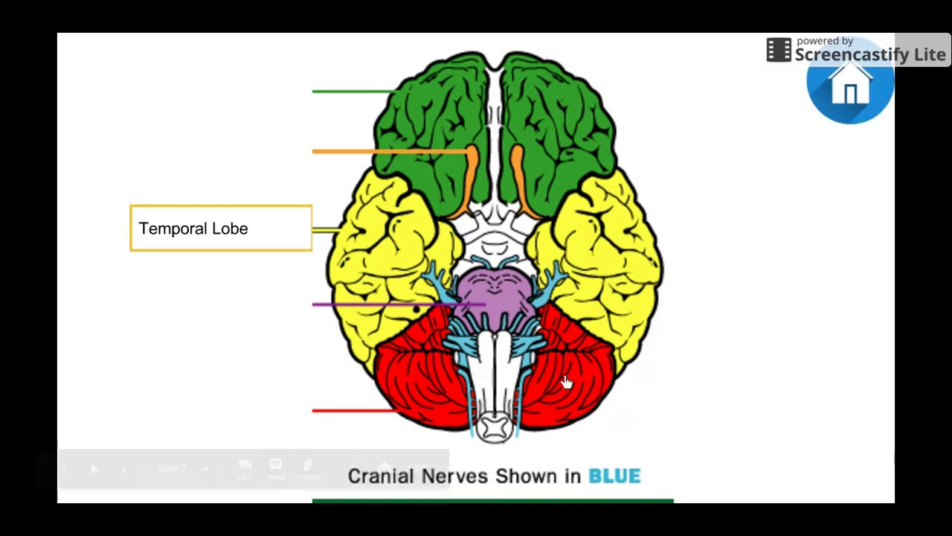
pyautogui.click(566, 381)
pyautogui.click(494, 295)
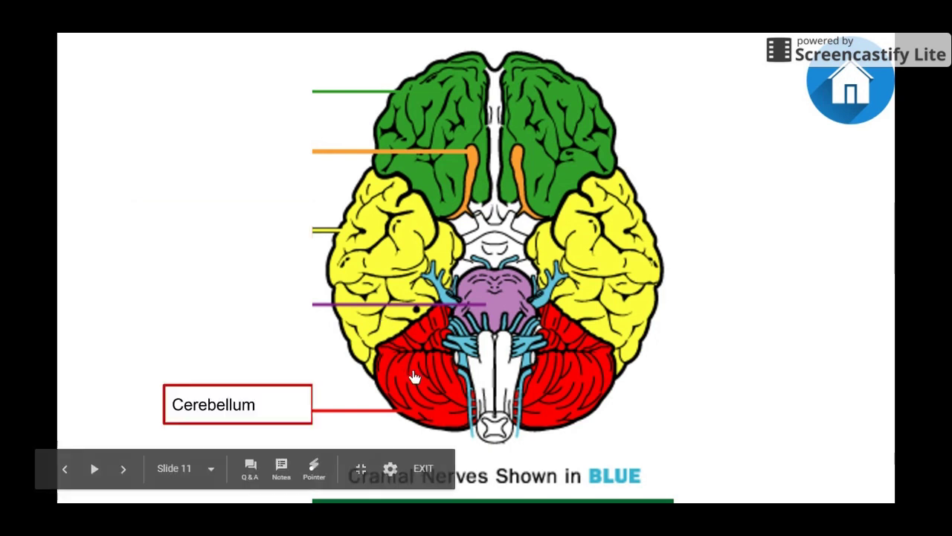
pyautogui.click(266, 402)
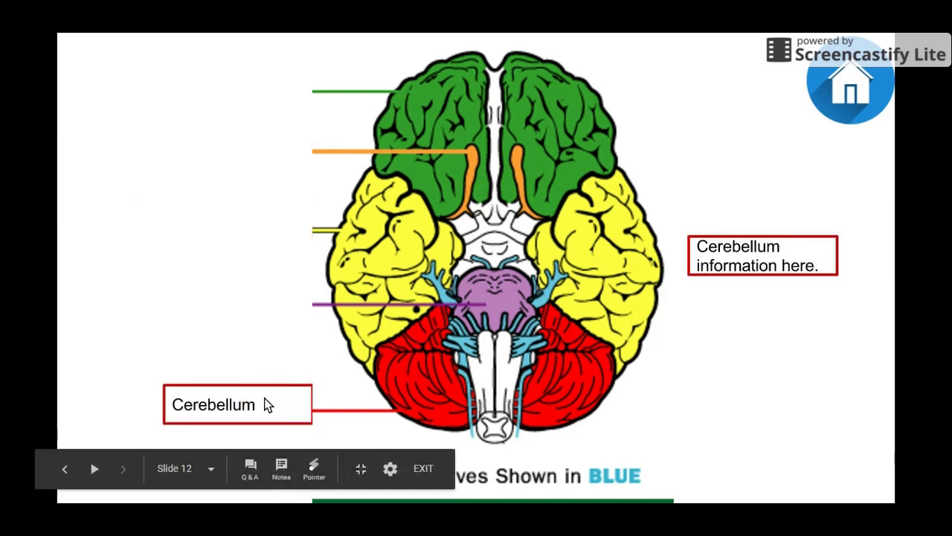